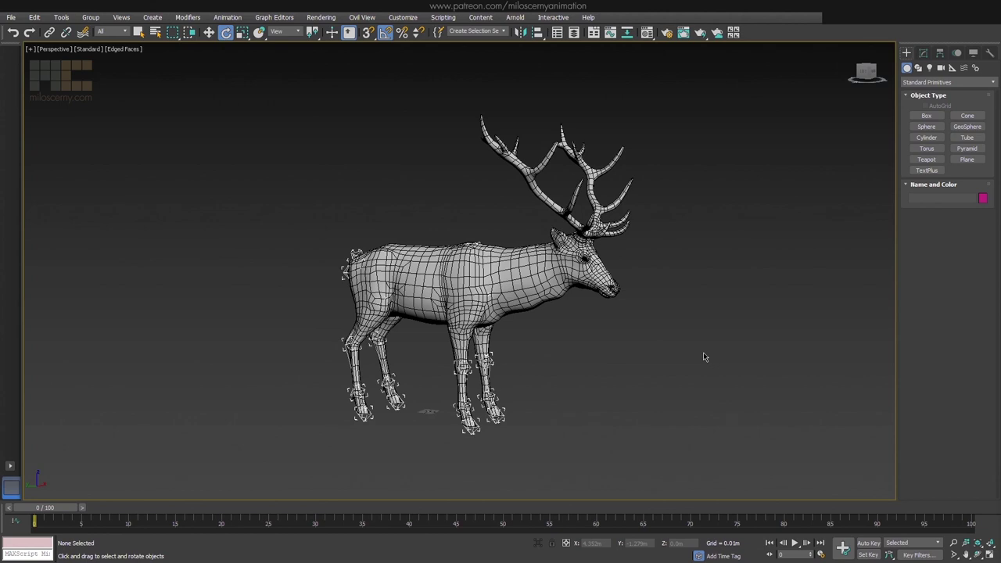
Test the old rig by rotating the Neck2 helper and a front-leg joint helper
key(F3)
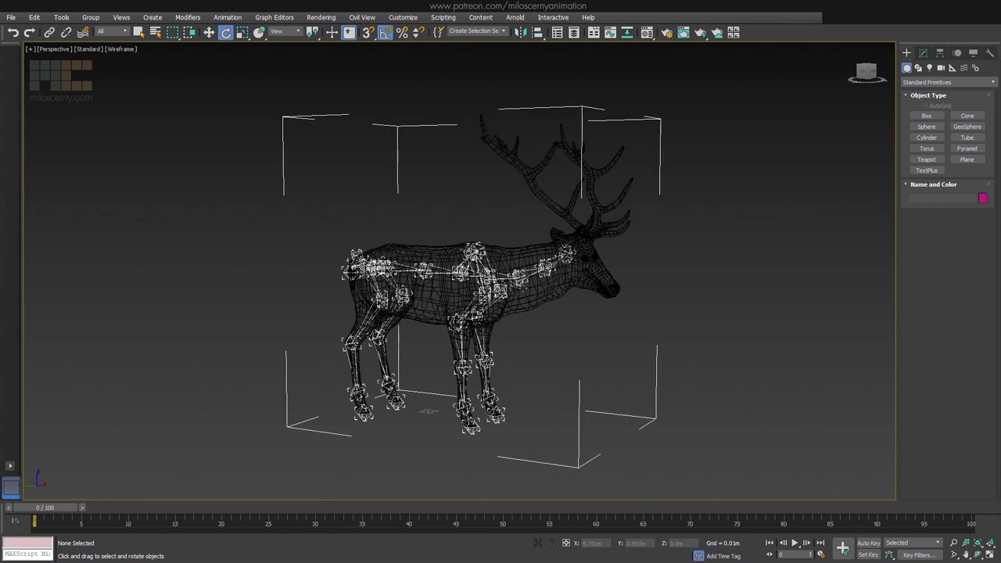
click(521, 282)
click(519, 278)
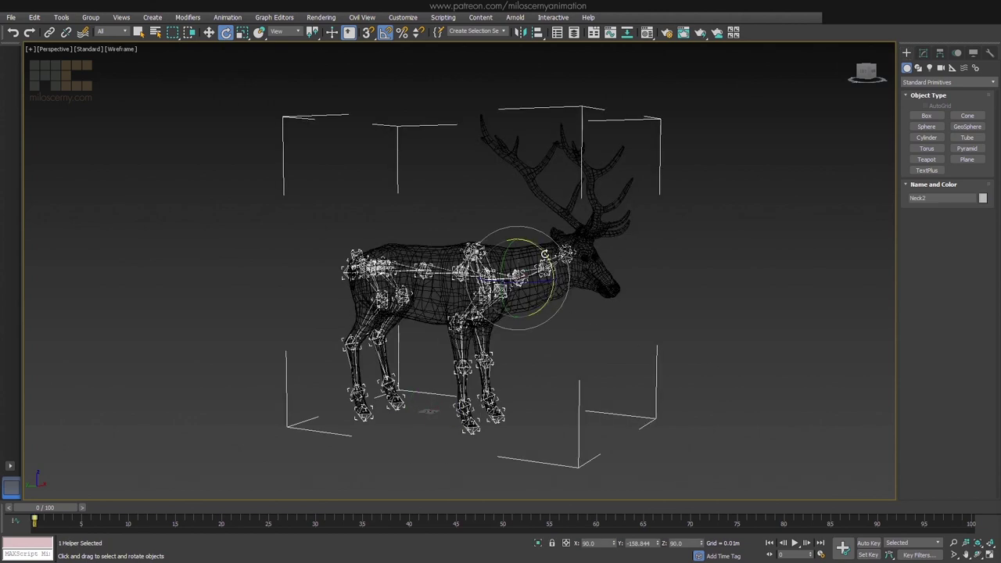
key(F3)
mouse_move(545, 254)
mouse_down()
mouse_move(552, 291)
mouse_move(547, 262)
mouse_up()
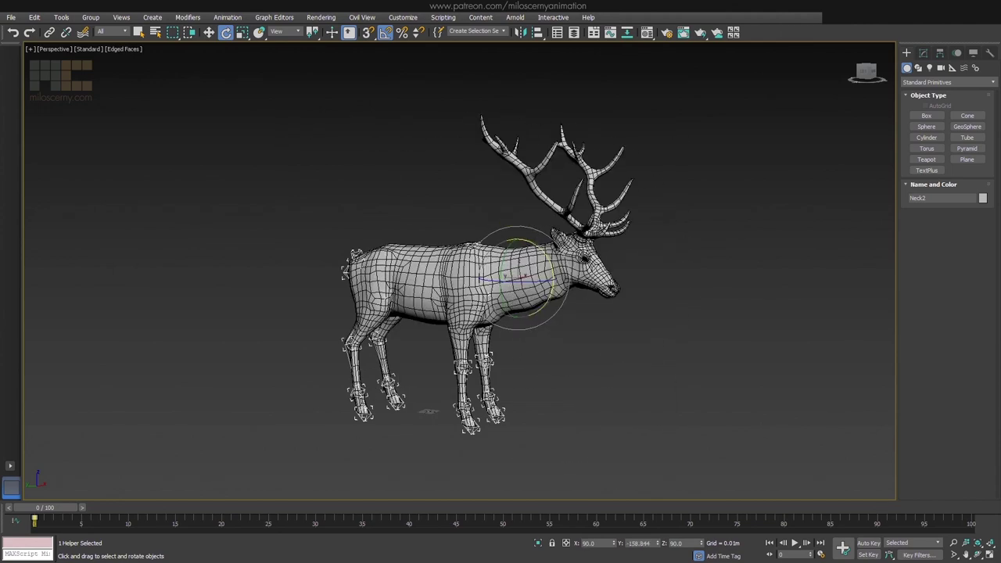
click(465, 366)
mouse_move(490, 348)
mouse_down()
mouse_move(493, 362)
mouse_move(490, 349)
mouse_up()
click(627, 366)
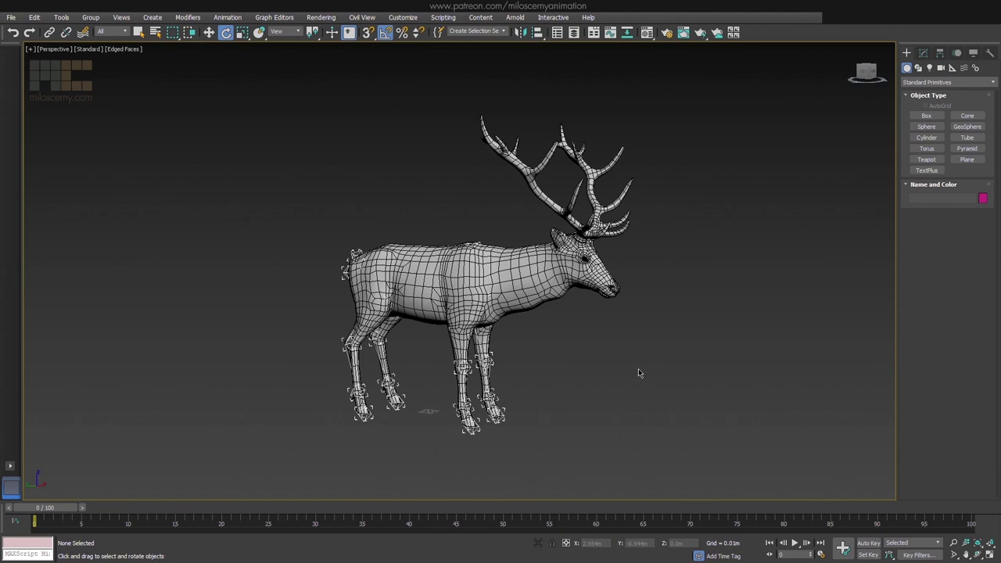
Set the animation preferences' key bracket display to None
scroll(639, 373, down, 10)
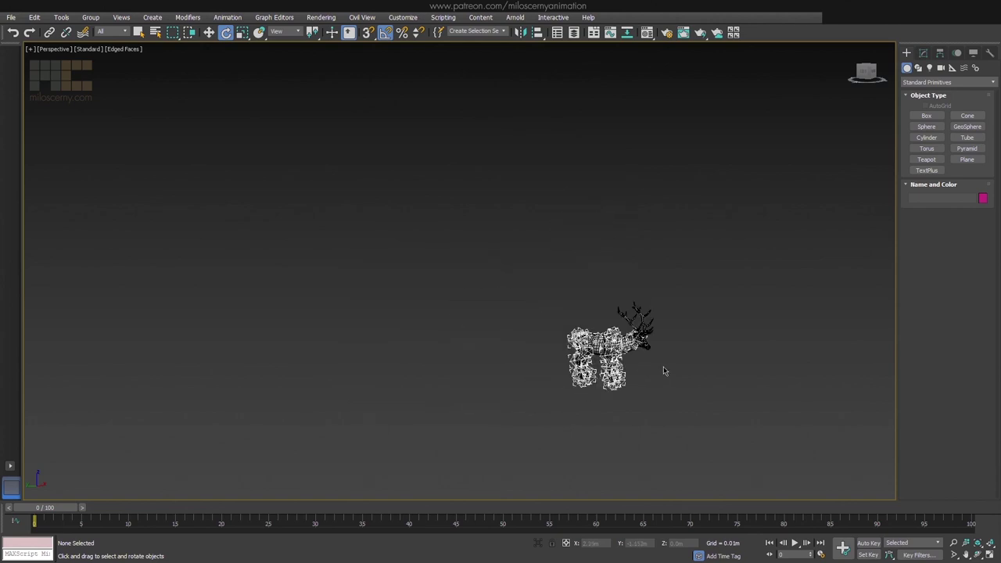
alt+middle_drag(679, 371, 610, 368)
click(395, 18)
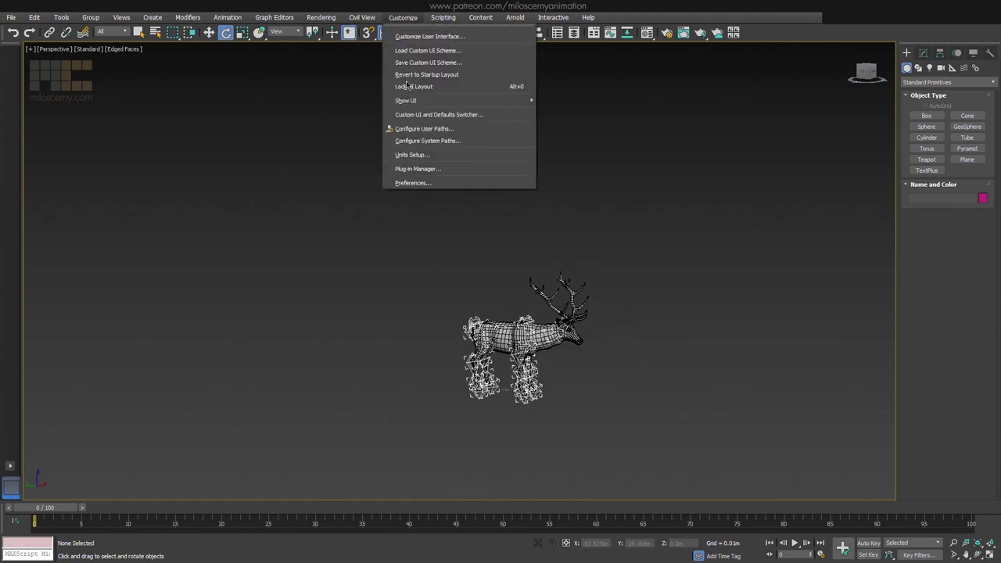
click(421, 183)
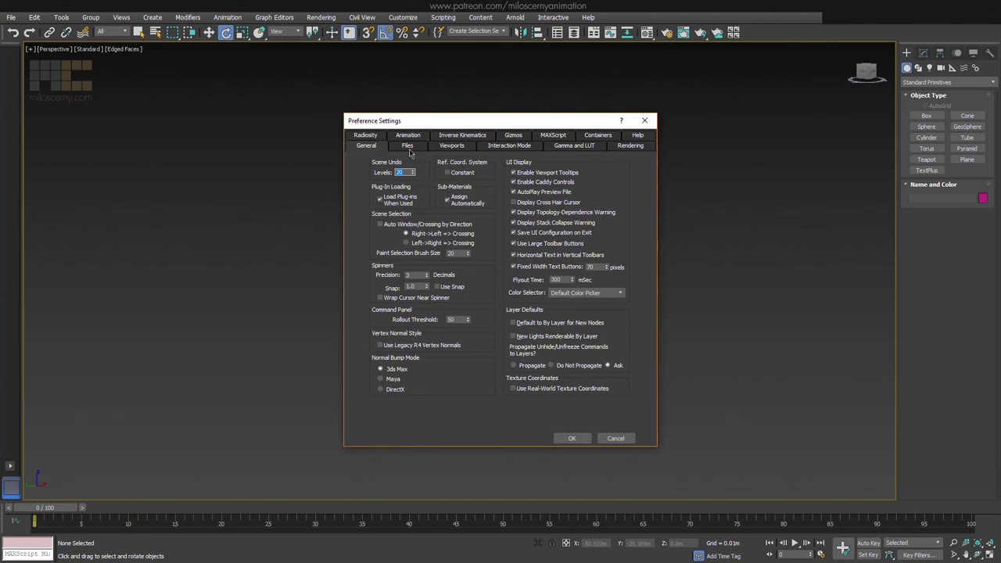
click(408, 135)
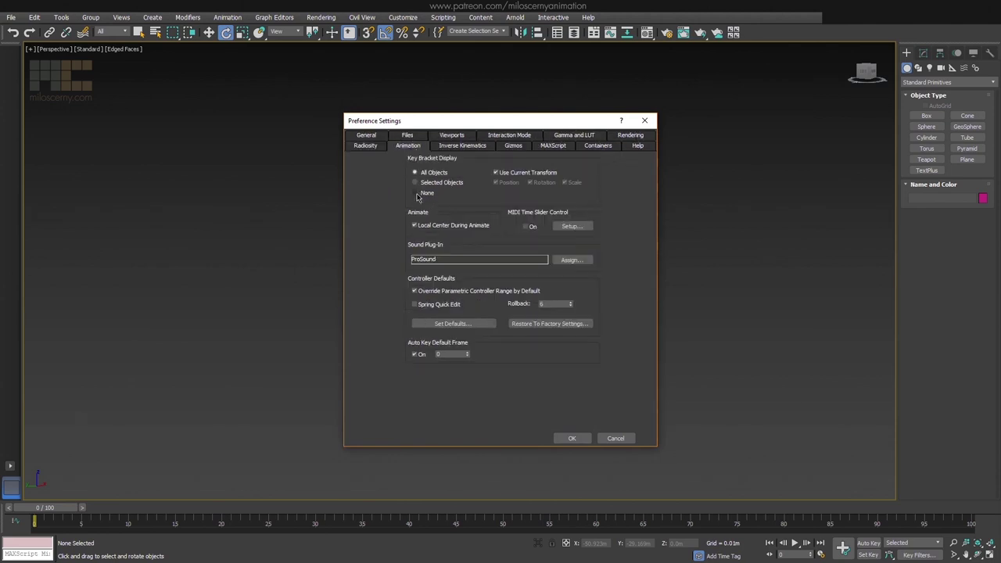
click(571, 438)
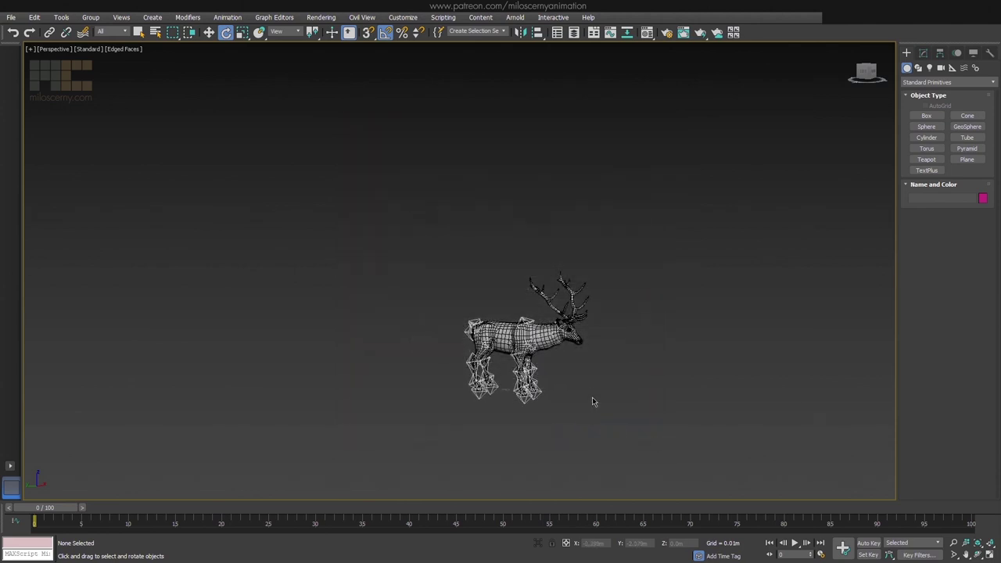
Examine the deer mesh and its helper skeleton in shaded and wireframe display, and check the scene's layers
scroll(579, 388, up, 5)
alt+middle_drag(568, 384, 605, 383)
key(q)
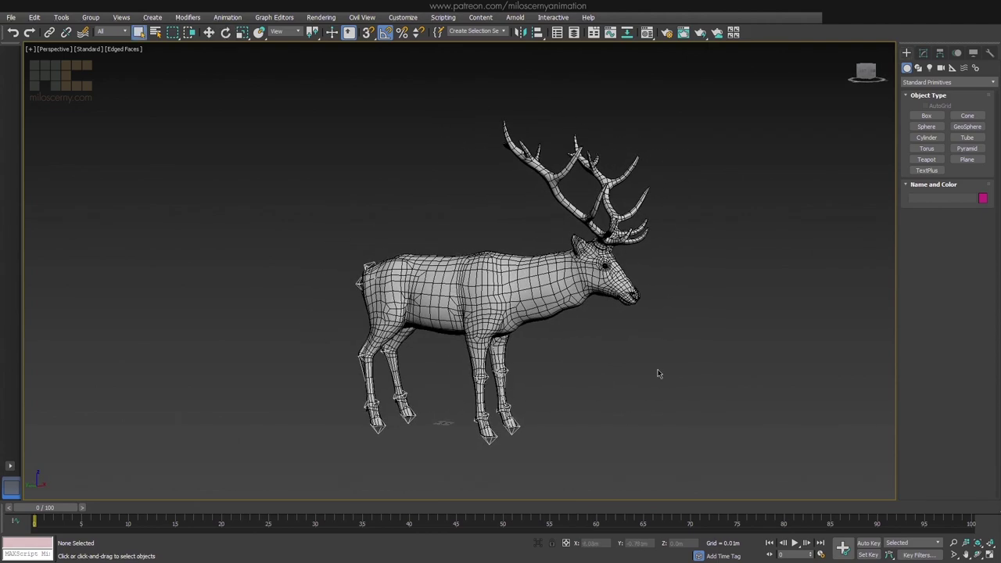
key(F3)
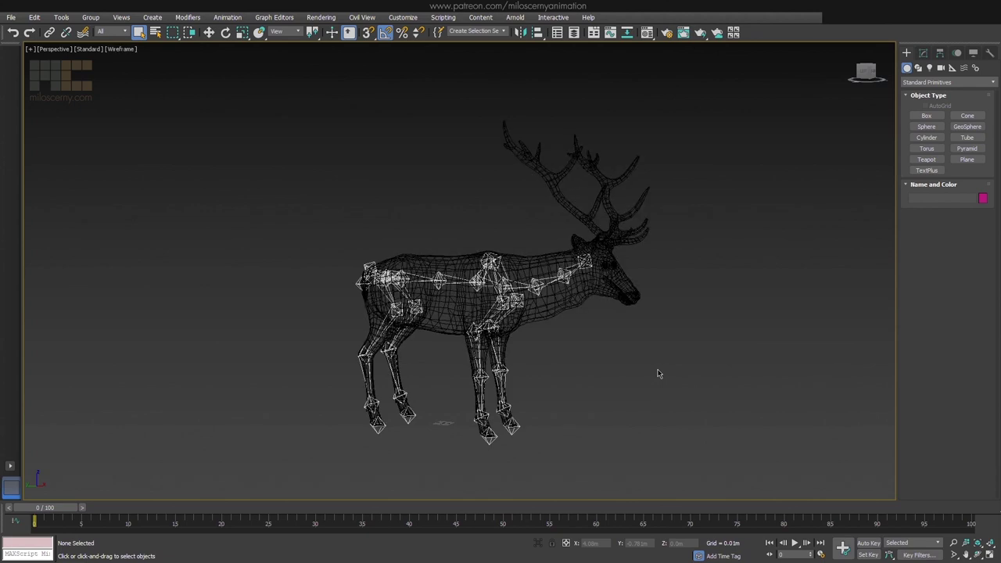
key(F3)
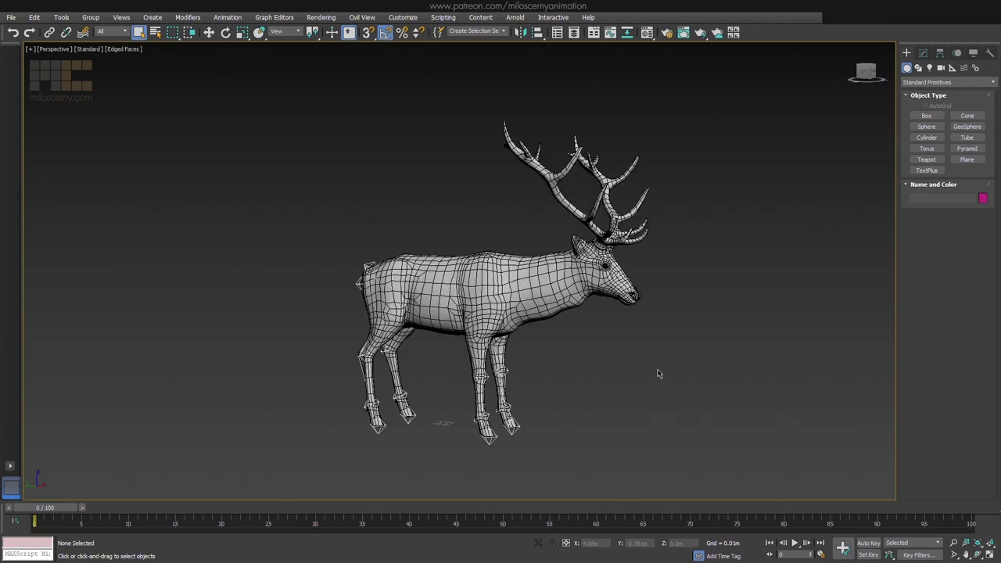
click(574, 32)
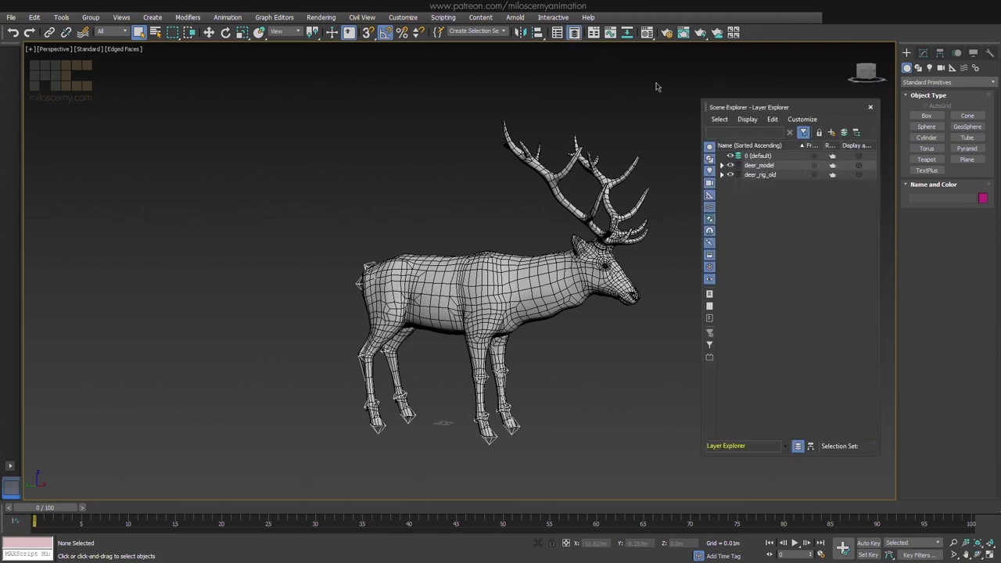
click(870, 108)
In wireframe display, create a CATParent on the ground beneath the deer with a CATUnits Ratio of about 10.3
key(F3)
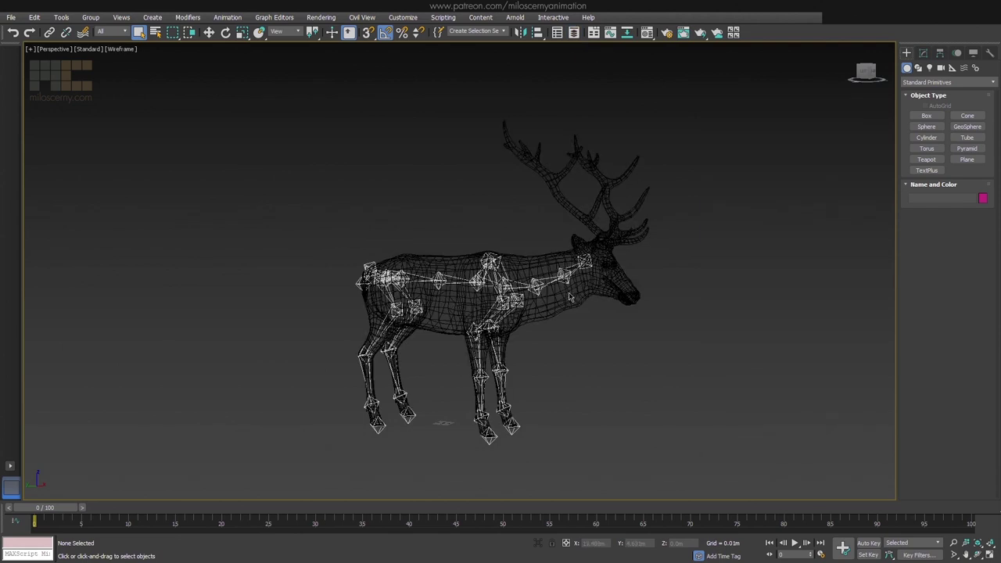
click(952, 68)
click(947, 83)
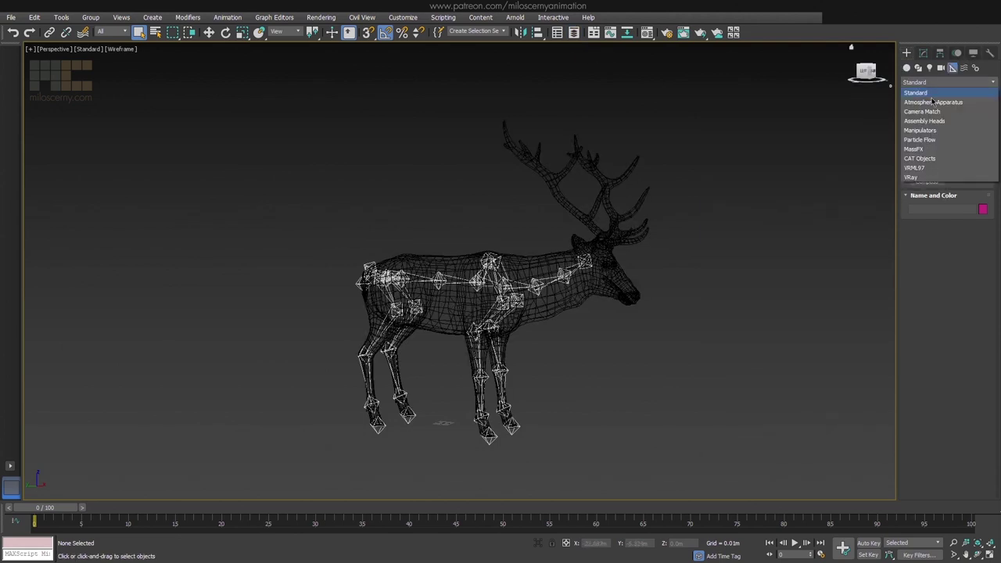
click(927, 159)
click(926, 126)
drag(443, 422, 597, 467)
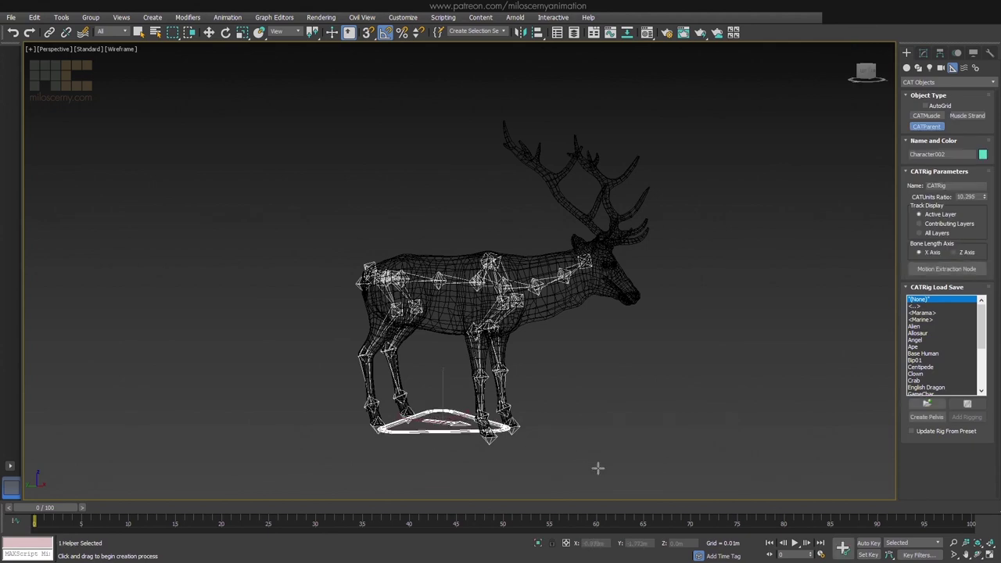
key(w)
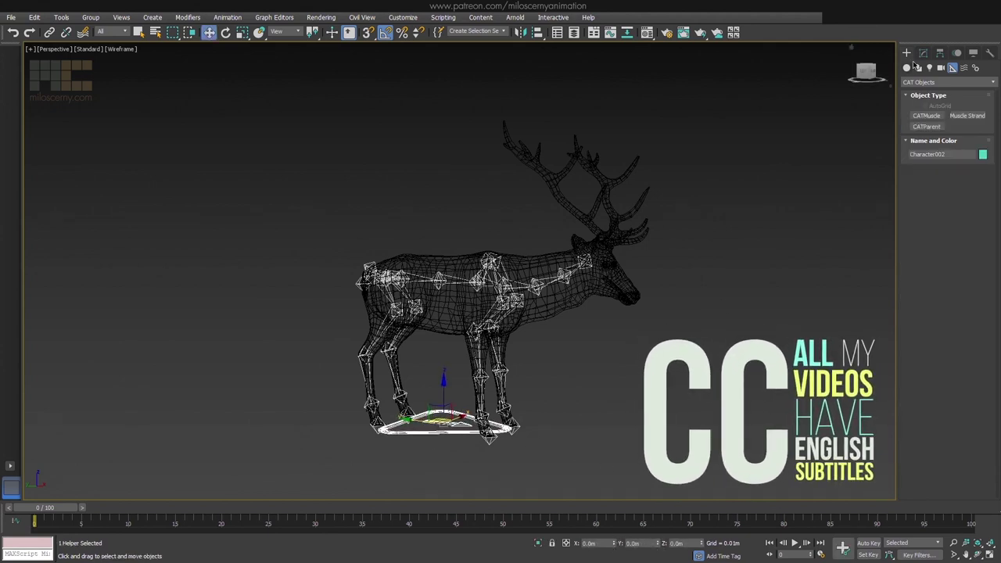
Create a pelvis for the CAT rig and set the rig's CATUnits Ratio to 12.663
click(924, 53)
click(927, 437)
middle_drag(473, 365, 590, 326)
alt+middle_drag(590, 326, 695, 315)
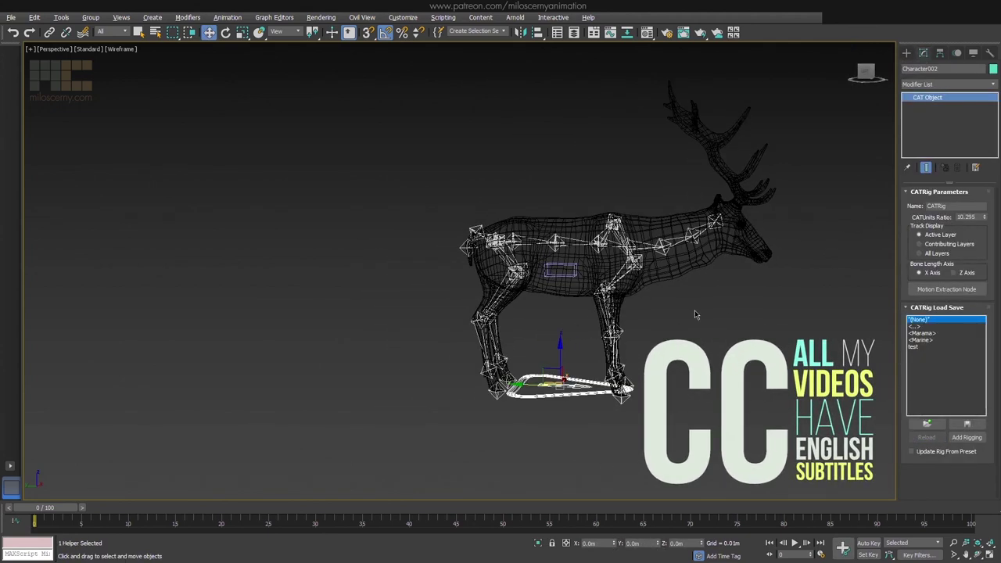
drag(985, 223, 985, 207)
scroll(563, 284, up, 5)
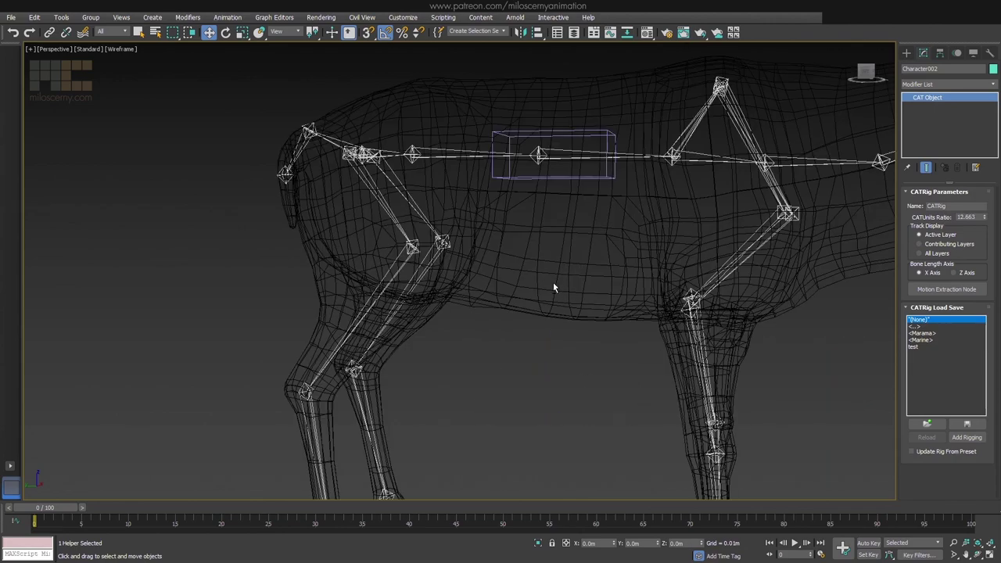
alt+middle_drag(553, 281, 682, 300)
Align the CAT pelvis hub to the old rig's Pelvis helper, pivot to pivot on the X, Y and Z positions
click(545, 178)
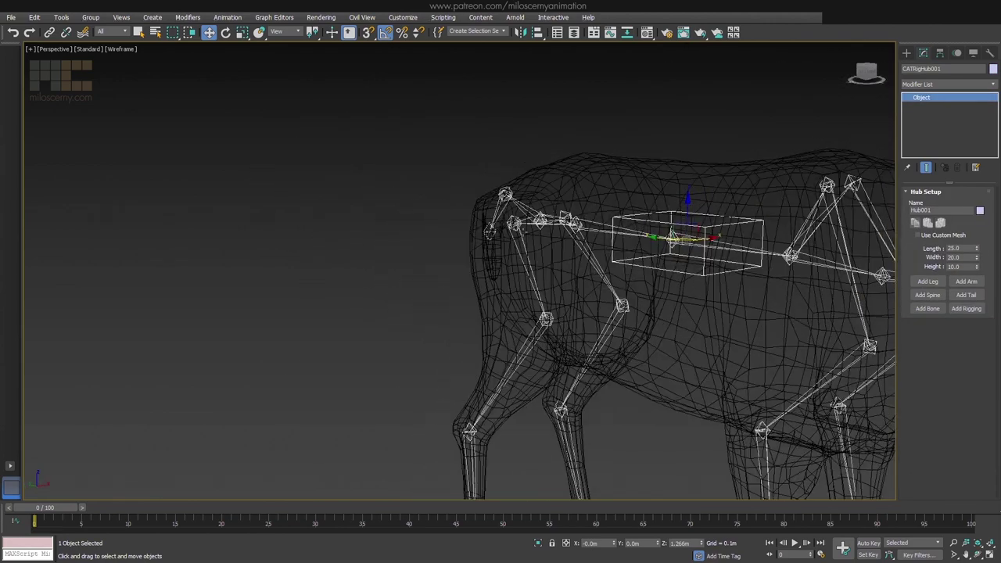
scroll(561, 265, up, 5)
alt+middle_drag(560, 266, 535, 257)
key(alt+a)
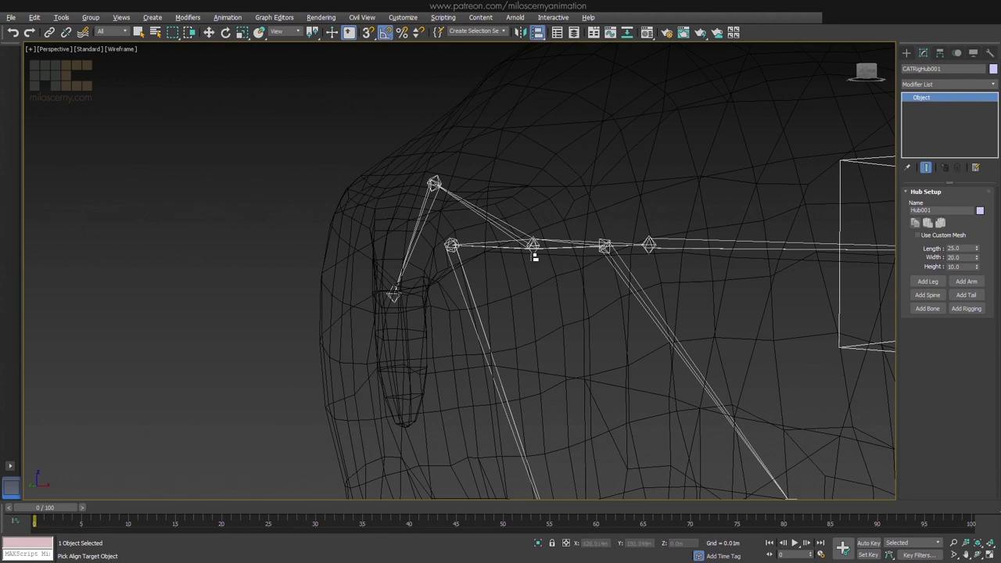
click(538, 260)
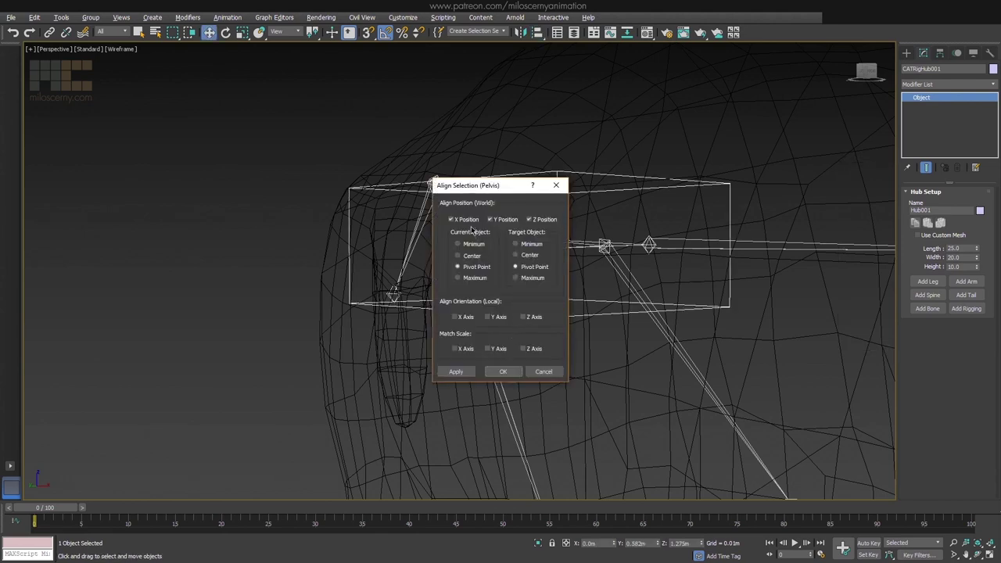
click(467, 317)
click(504, 370)
Set the pelvis hub's height to 24.1 and width to 30
middle_drag(595, 349, 559, 311)
scroll(513, 302, down, 5)
scroll(557, 312, down, 3)
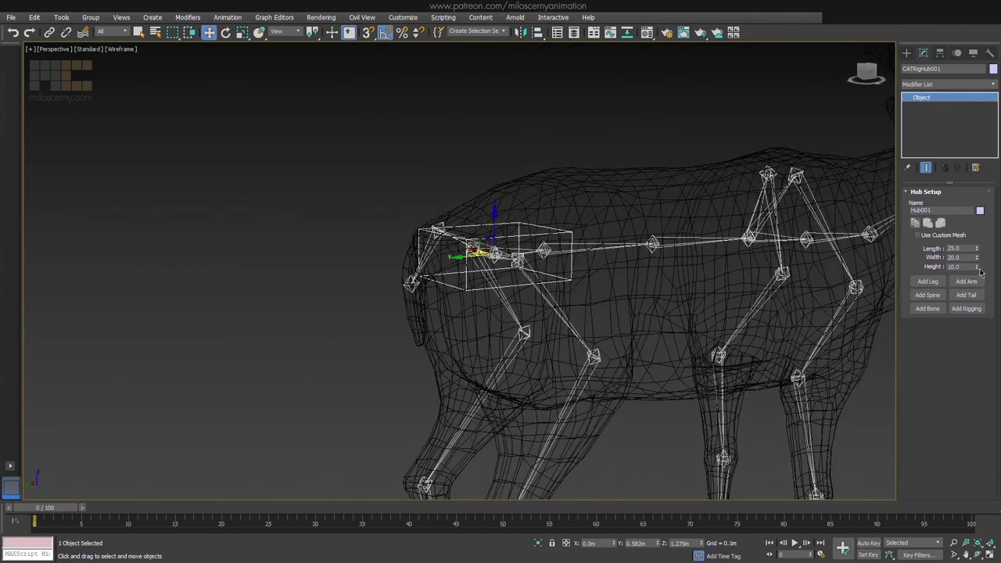
key(F3)
drag(976, 267, 980, 194)
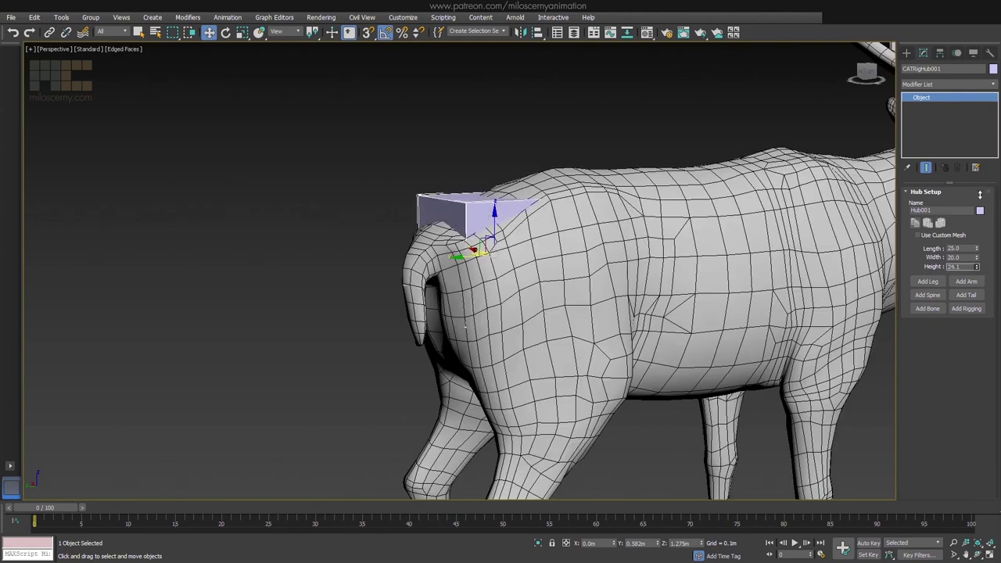
key(F3)
drag(979, 260, 979, 233)
key(F3)
alt+middle_drag(626, 262, 659, 287)
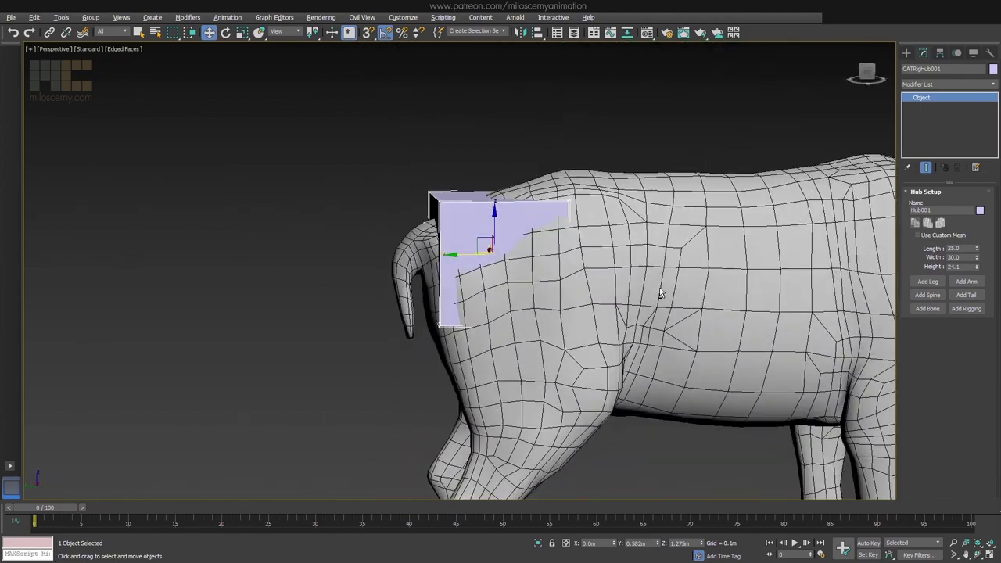
click(678, 462)
Add a left leg to the pelvis hub and set its number of bones to 3
key(F3)
alt+middle_drag(500, 283, 614, 280)
mouse_move(540, 286)
middle_down()
mouse_move(566, 264)
mouse_move(712, 252)
mouse_move(677, 264)
mouse_move(690, 269)
middle_up()
scroll(662, 256, down, 4)
key(F3)
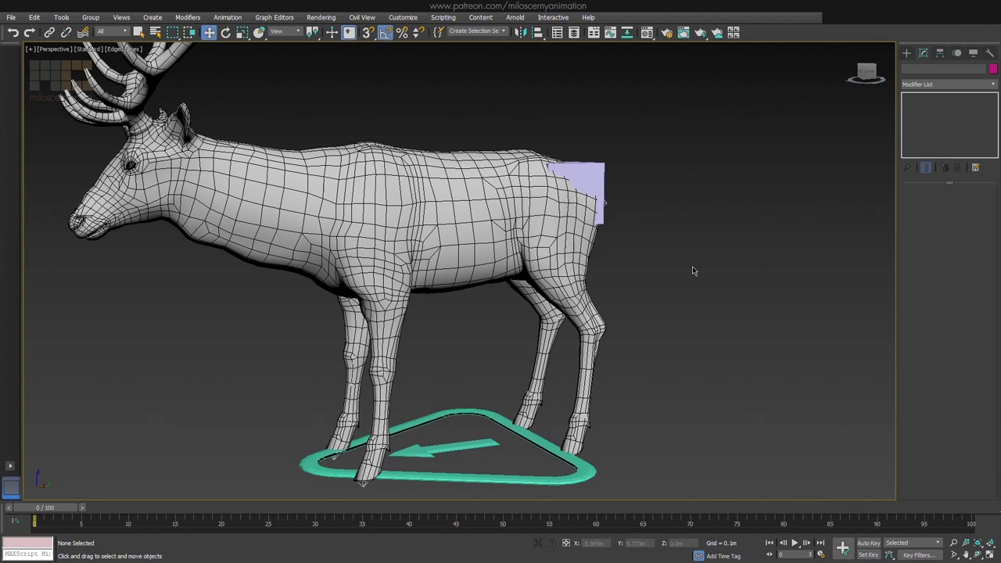
key(q)
click(585, 172)
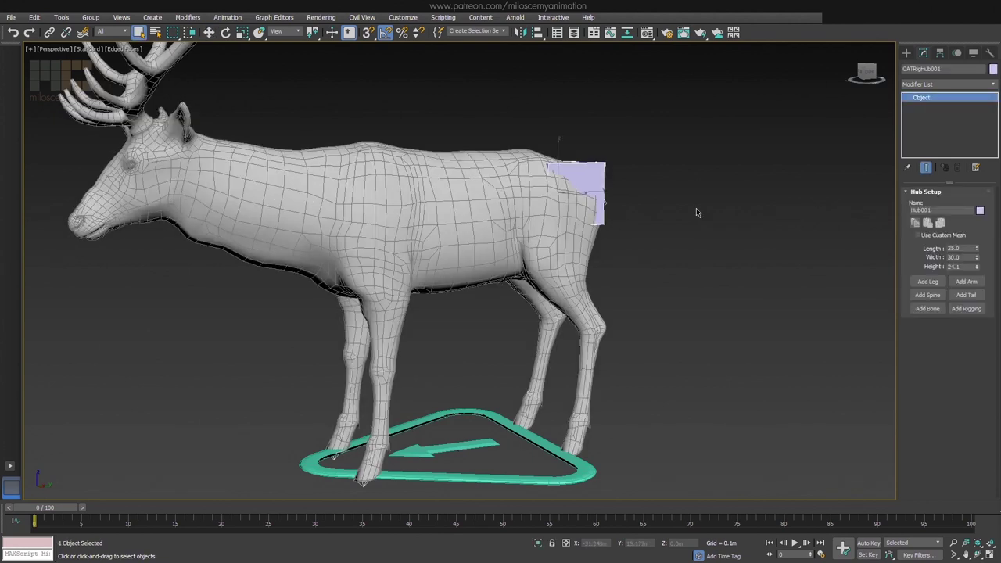
click(927, 281)
click(589, 413)
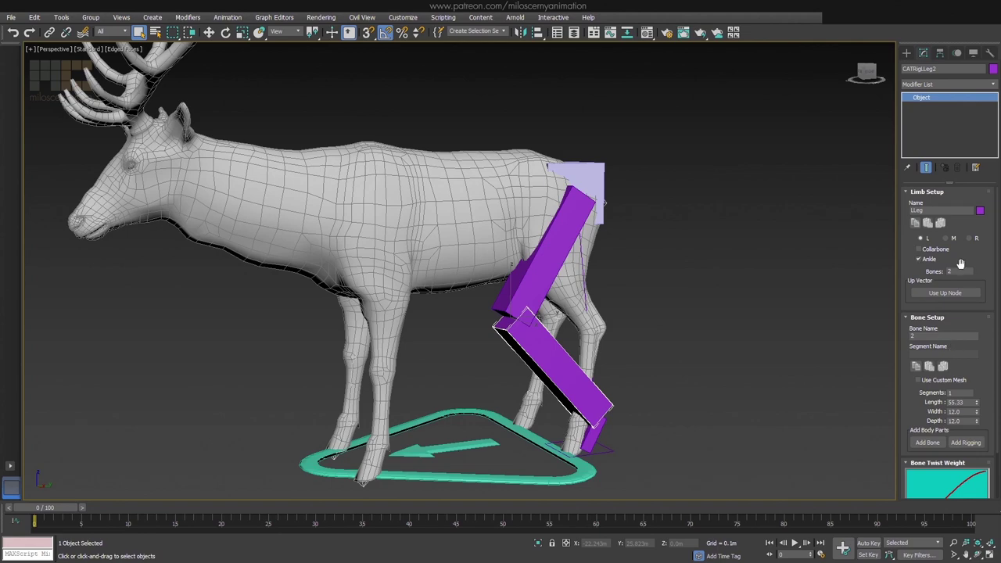
drag(959, 270, 915, 270)
text(3)
key(Return)
Align the new leg's foot platform to the old rig's helper at the tip of the rear left hoof
scroll(686, 281, up, 10)
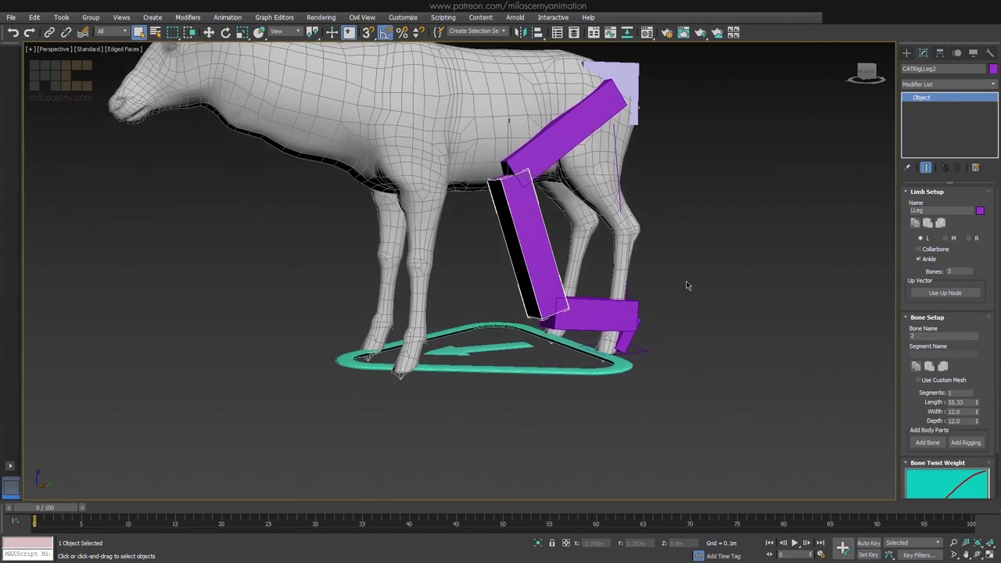
click(650, 335)
key(F3)
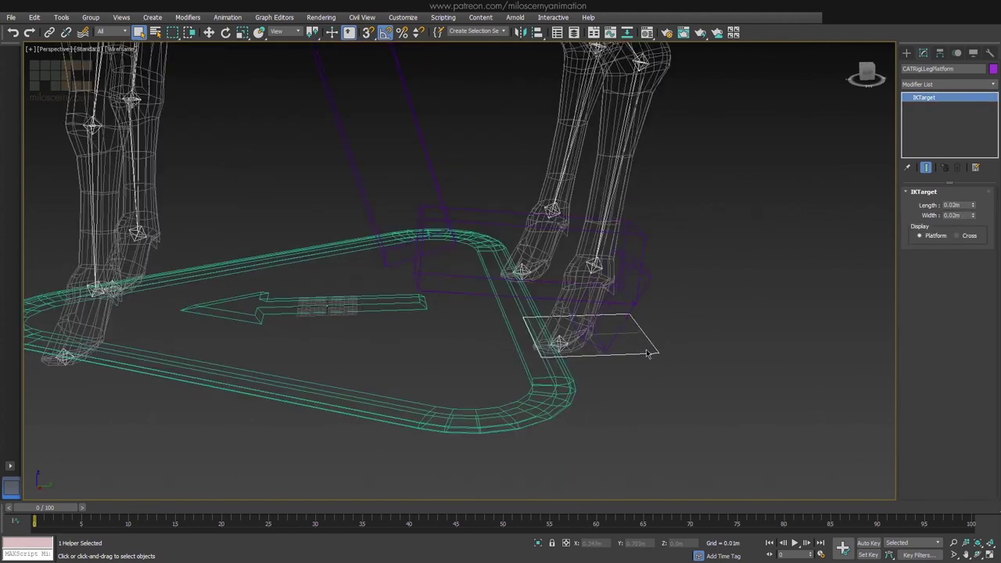
scroll(564, 343, up, 3)
key(alt+a)
click(557, 344)
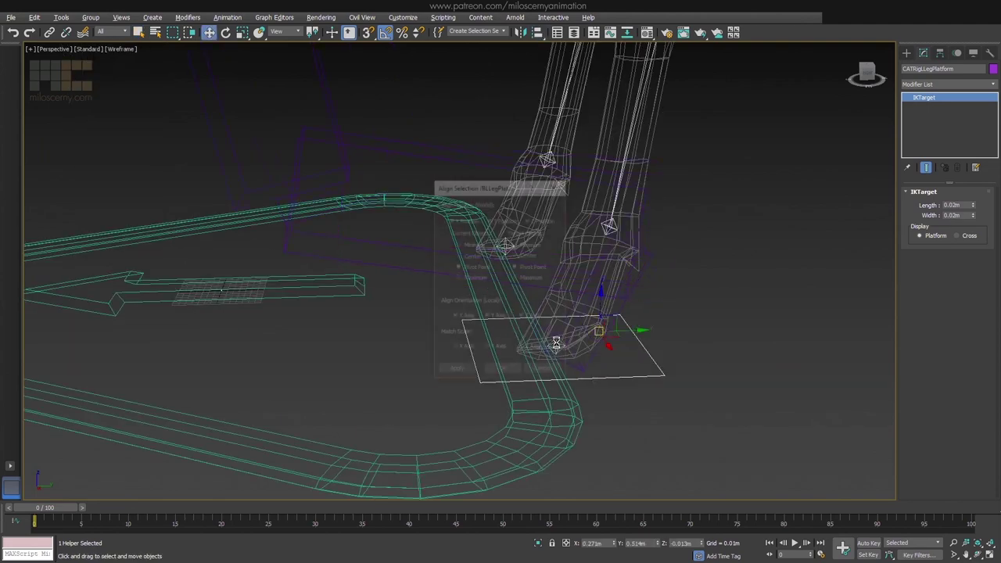
click(505, 376)
click(502, 372)
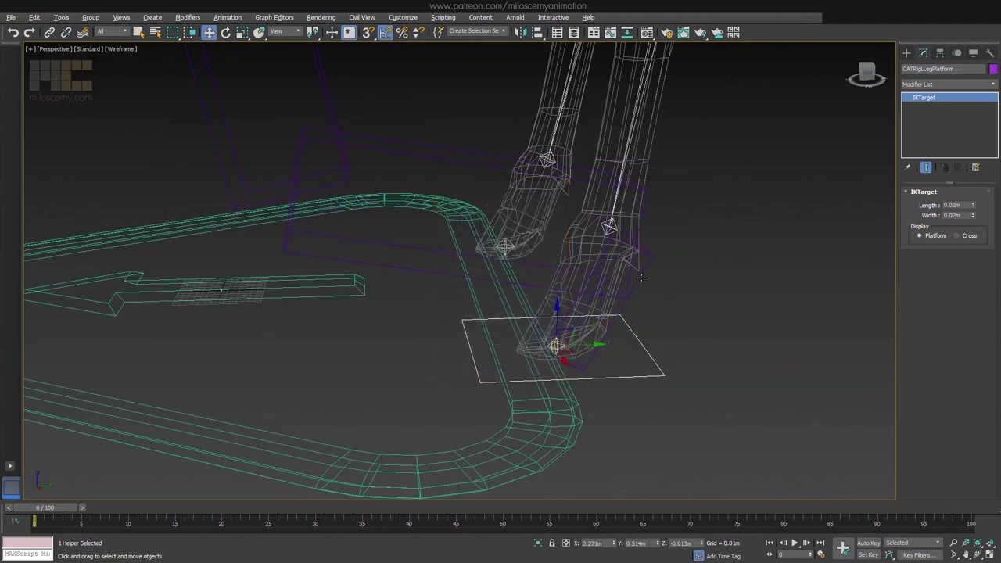
Align the new leg's ankle to the old rig's helper at the rear left fetlock
click(620, 268)
alt+middle_drag(620, 268, 687, 303)
key(alt+a)
click(613, 233)
click(503, 371)
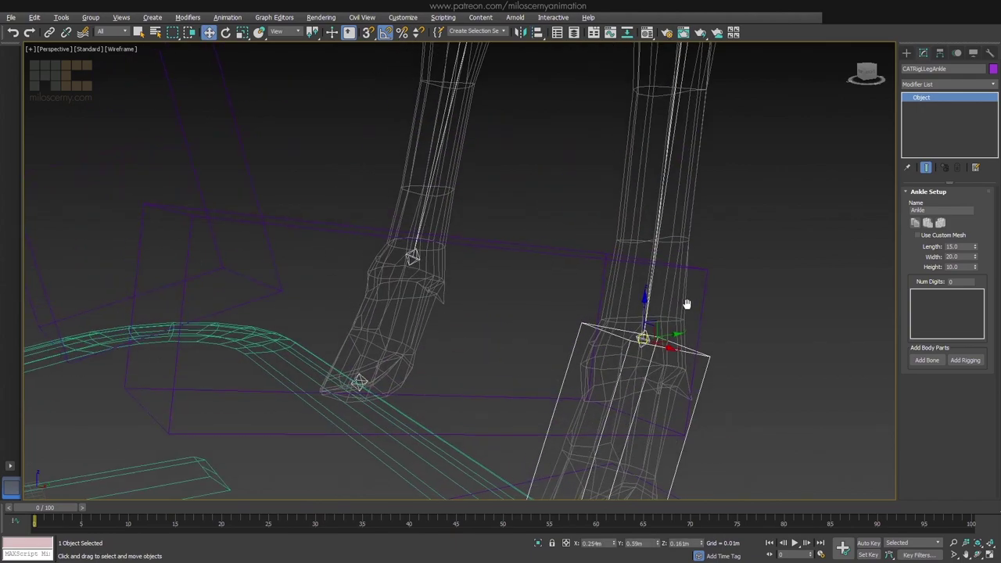
Align the left leg's first bone to the old rig's helper at the rear left hip
scroll(686, 304, down, 5)
middle_drag(725, 268, 700, 366)
alt+middle_drag(700, 366, 685, 329)
click(504, 162)
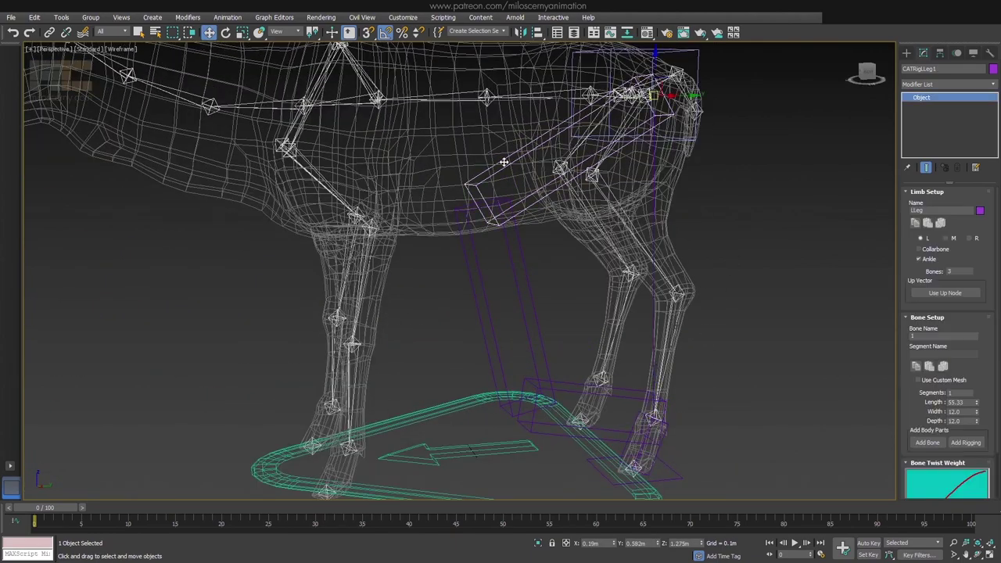
middle_drag(602, 97, 583, 252)
scroll(584, 252, up, 5)
alt+middle_drag(508, 188, 610, 221)
key(alt+a)
click(456, 150)
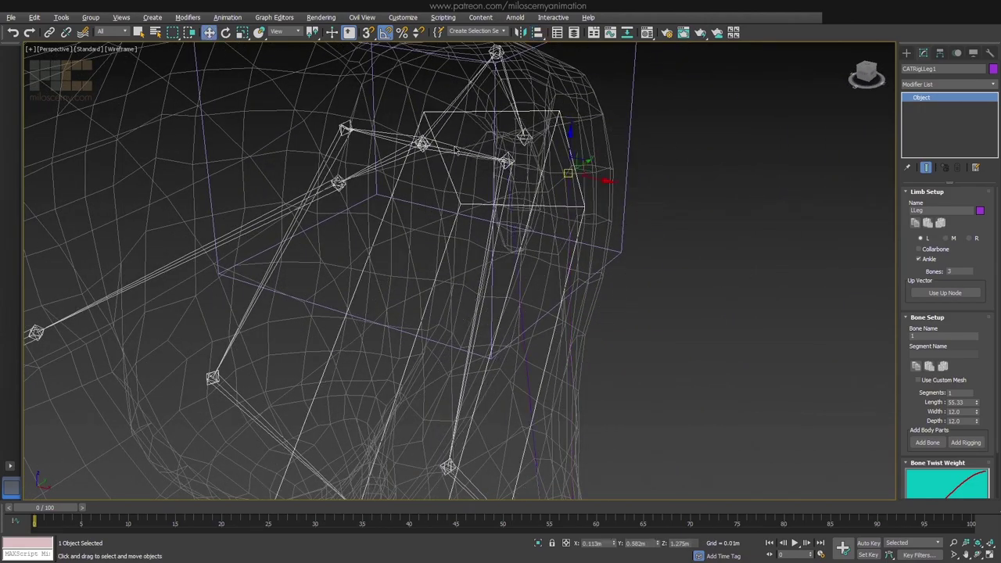
click(510, 373)
Align the left leg's second bone to the old rig's BLLeg2 helper at the rear left knee
scroll(589, 342, down, 5)
middle_drag(589, 342, 644, 239)
alt+middle_drag(724, 326, 607, 286)
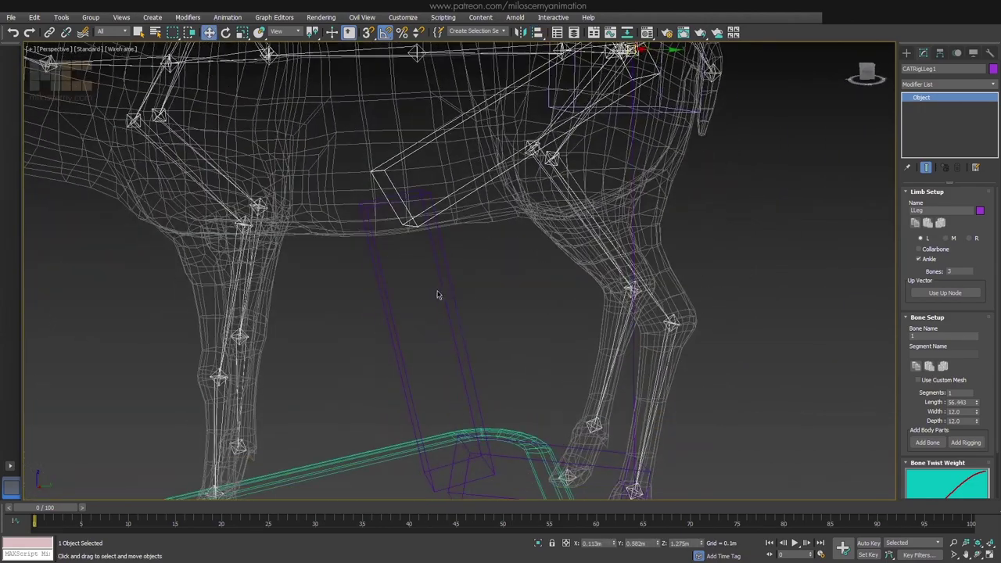
click(450, 289)
alt+middle_drag(478, 224, 559, 244)
key(alt+a)
click(528, 148)
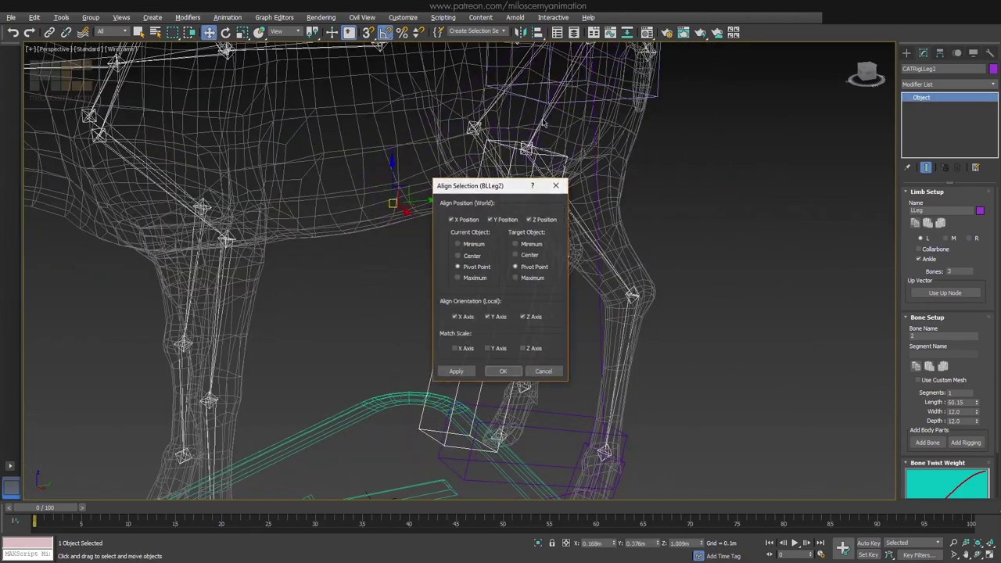
click(510, 371)
Align the left leg's third bone to the old rig's BLLeg3 helper at the rear left hock
click(563, 424)
key(alt+a)
click(631, 294)
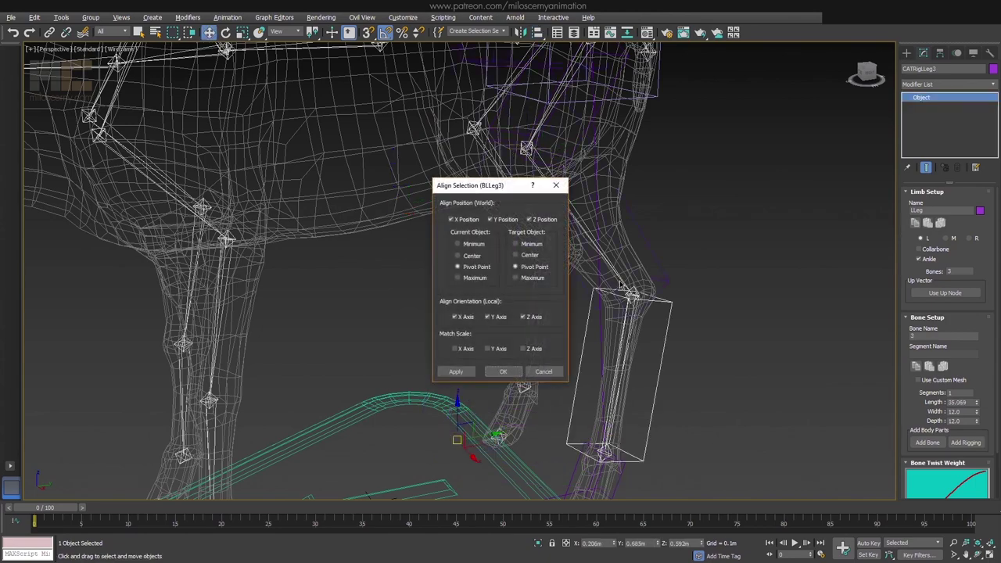
click(508, 366)
Repeat the alignment of the left leg's second bone to the rear left knee helper
middle_drag(590, 298, 606, 374)
alt+middle_drag(606, 374, 591, 328)
click(599, 236)
alt+middle_drag(598, 236, 573, 217)
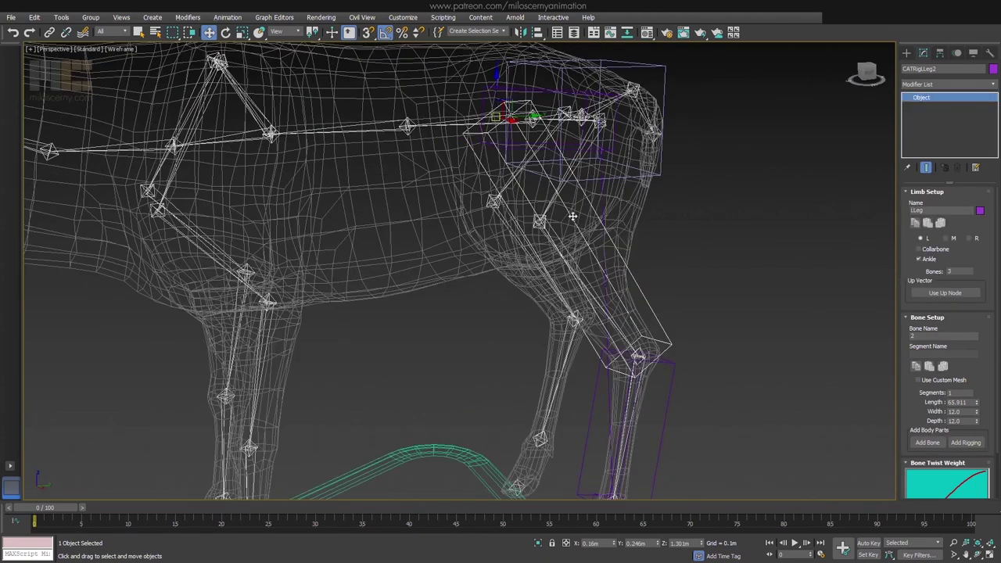
key(alt+a)
click(542, 219)
click(503, 372)
Repeat the alignment of the left leg's third bone to the rear left hock helper
click(669, 389)
key(alt+a)
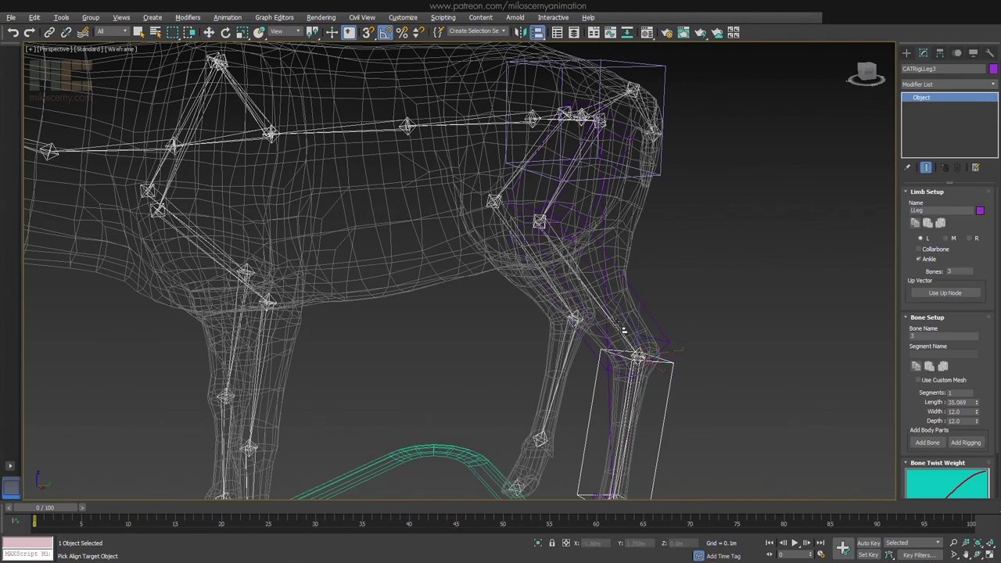
click(635, 358)
click(504, 372)
Add the opposite right leg to the pelvis hub and check it against the deer model
middle_drag(740, 401, 626, 322)
click(663, 336)
scroll(664, 336, down, 8)
key(F3)
key(F3)
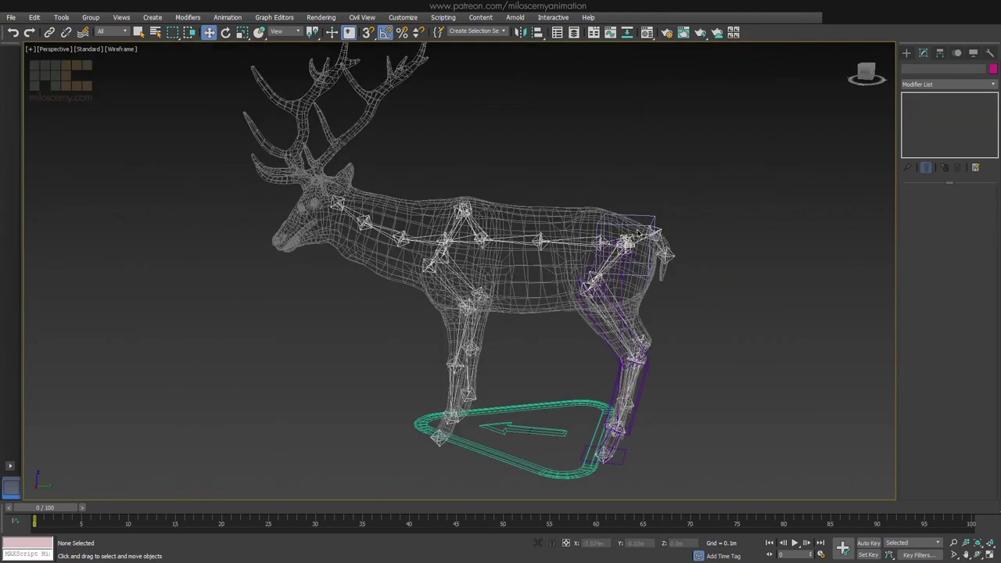
key(F3)
click(632, 233)
click(927, 282)
alt+middle_drag(845, 307, 611, 356)
click(682, 337)
scroll(638, 341, up, 2)
key(F3)
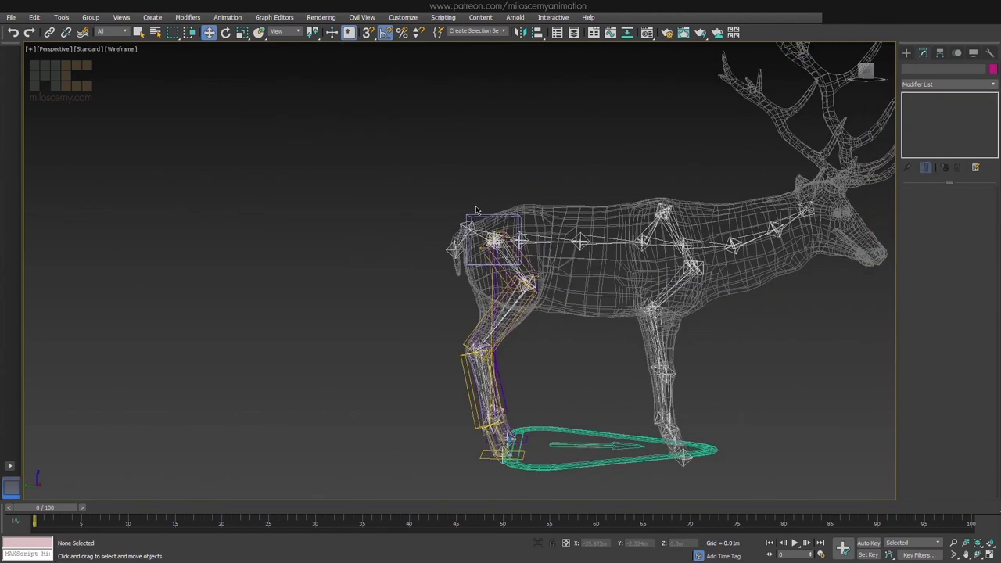
Add a tail to the pelvis hub and set its number of links to 2
click(513, 225)
click(968, 295)
middle_drag(564, 234, 639, 275)
click(588, 236)
double_click(958, 359)
text(2)
Position and orient the tail bones to match the old rig's tail helpers
scroll(541, 264, up, 7)
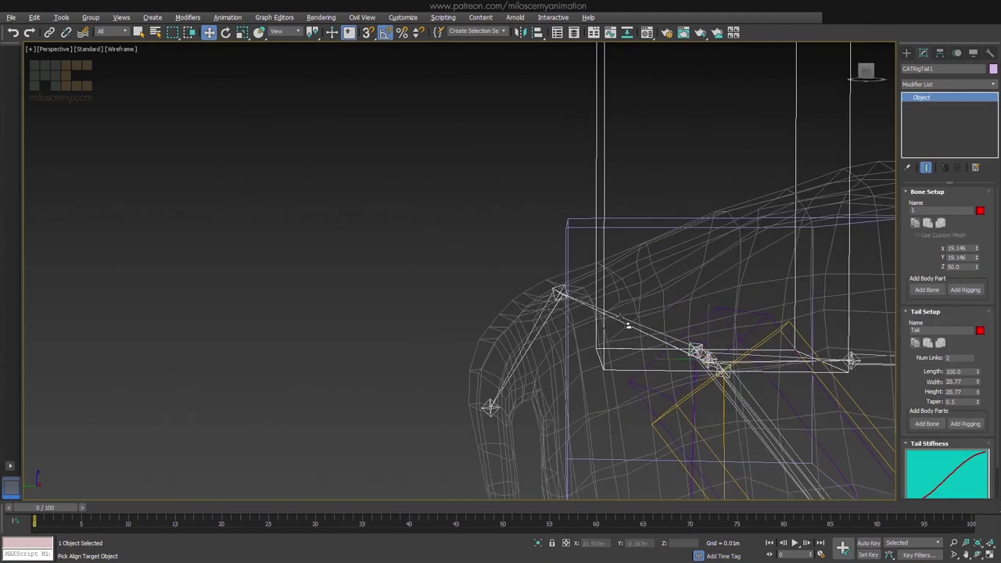
drag(695, 341, 547, 280)
key(e)
key(w)
scroll(579, 258, down, 4)
drag(558, 237, 552, 189)
Set the second tail bone's Z size to 13 and the first tail bone's X size to 10
click(491, 380)
drag(977, 269, 971, 367)
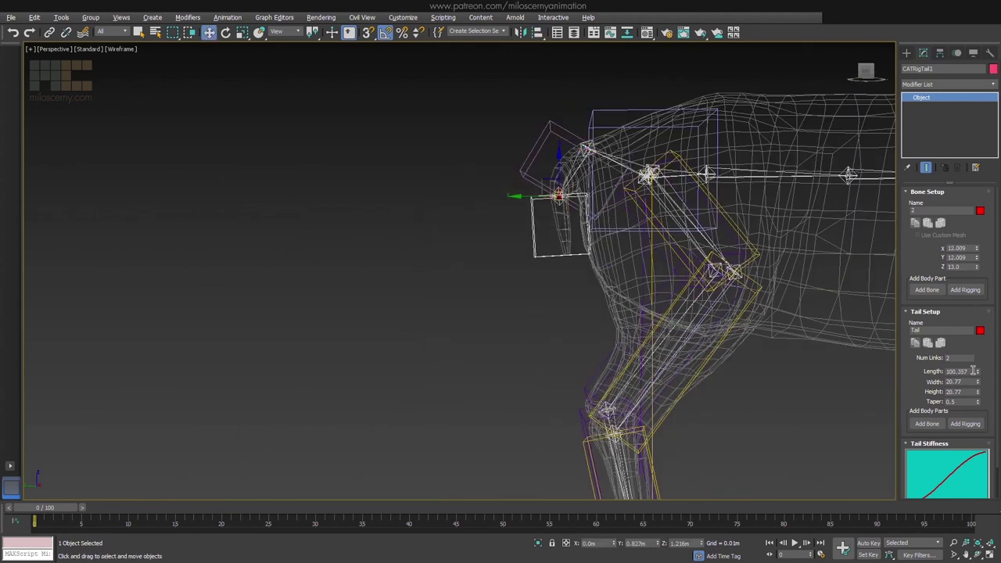
click(536, 146)
double_click(967, 250)
text(10)
key(Return)
Add a spine to the pelvis hub and set its number of bones to 2
click(680, 159)
scroll(680, 159, down, 4)
click(509, 223)
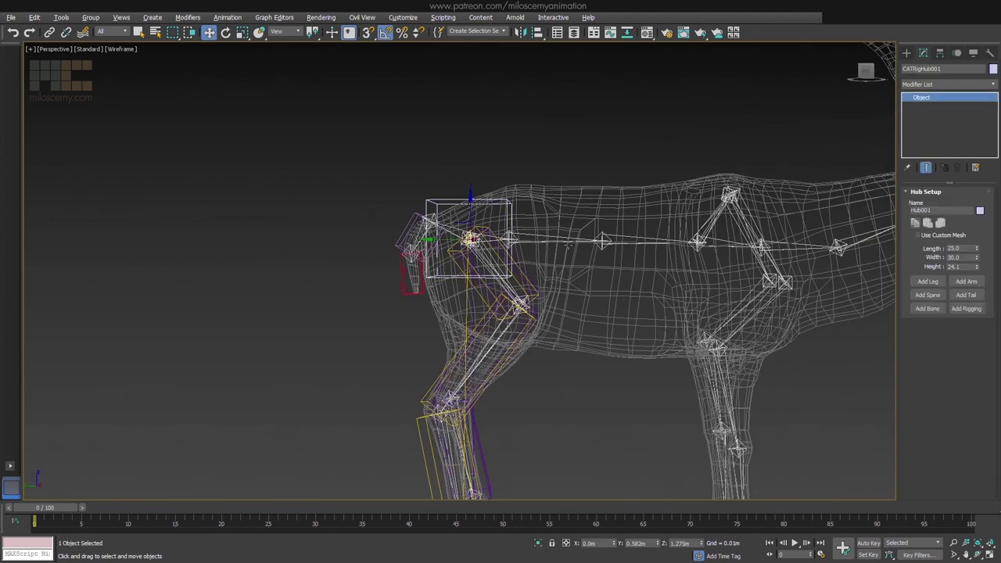
click(928, 297)
middle_drag(505, 147, 570, 286)
click(561, 283)
double_click(960, 344)
text(2)
Rotate the spine's direction sub-object so that the spine leans towards the deer's head
click(561, 242)
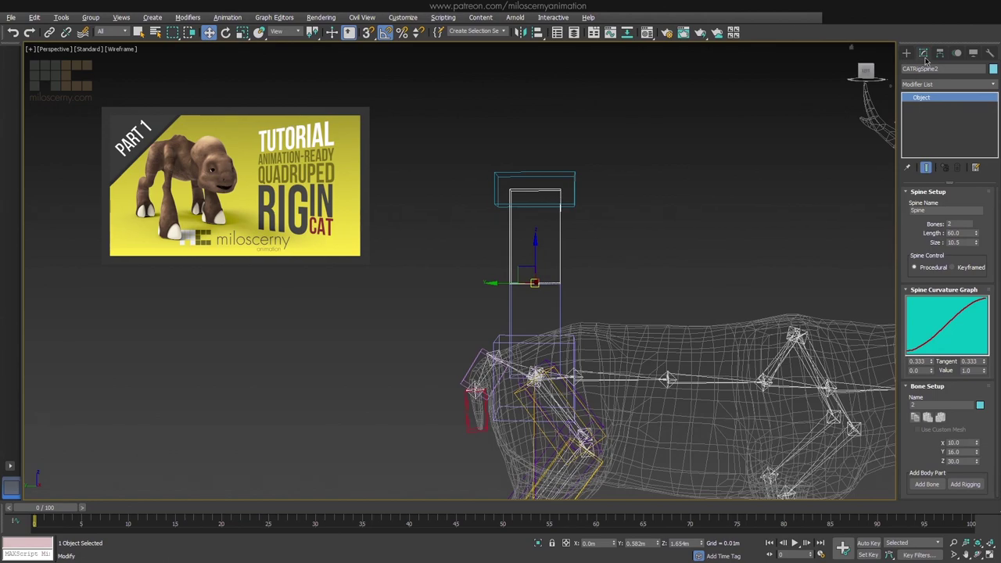
click(956, 53)
click(924, 95)
key(e)
drag(540, 338, 584, 378)
middle_drag(701, 280, 673, 247)
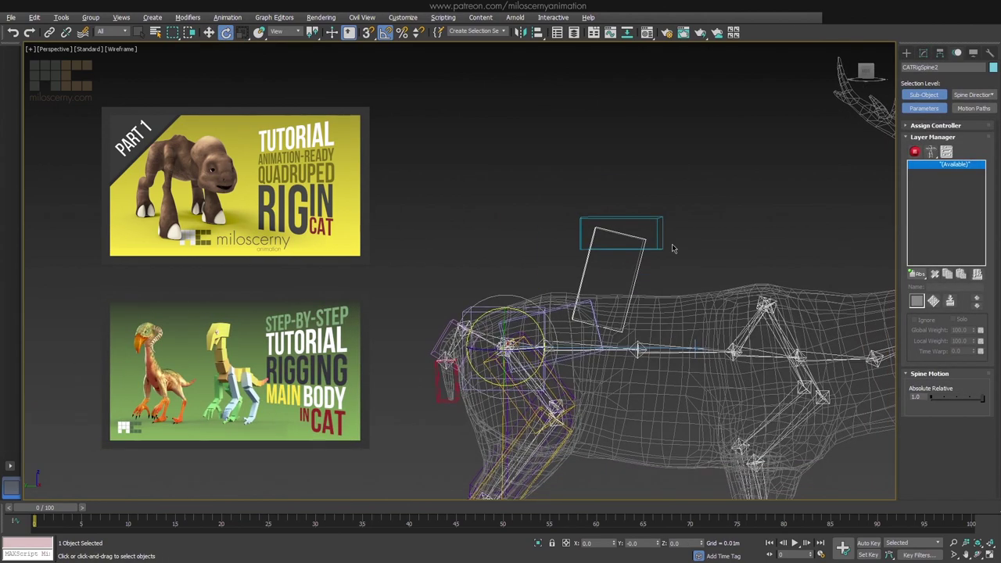
click(924, 94)
Move and rotate the chest hub to the old chest helper and align the first spine bone to its old-rig helper
click(658, 228)
scroll(696, 285, up, 4)
key(w)
drag(445, 121, 564, 303)
key(e)
drag(597, 296, 505, 159)
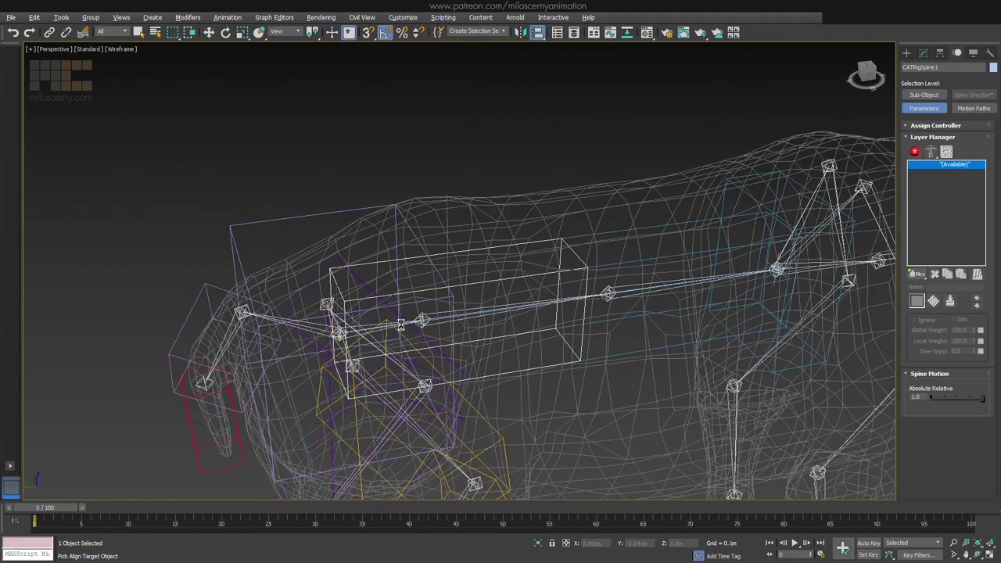
key(alt+a)
key(w)
Add a three-bone left leg to the chest hub and align its second bone to the old front-leg helper
middle_drag(687, 328, 454, 313)
alt+middle_drag(454, 313, 585, 277)
click(924, 53)
click(930, 299)
click(928, 281)
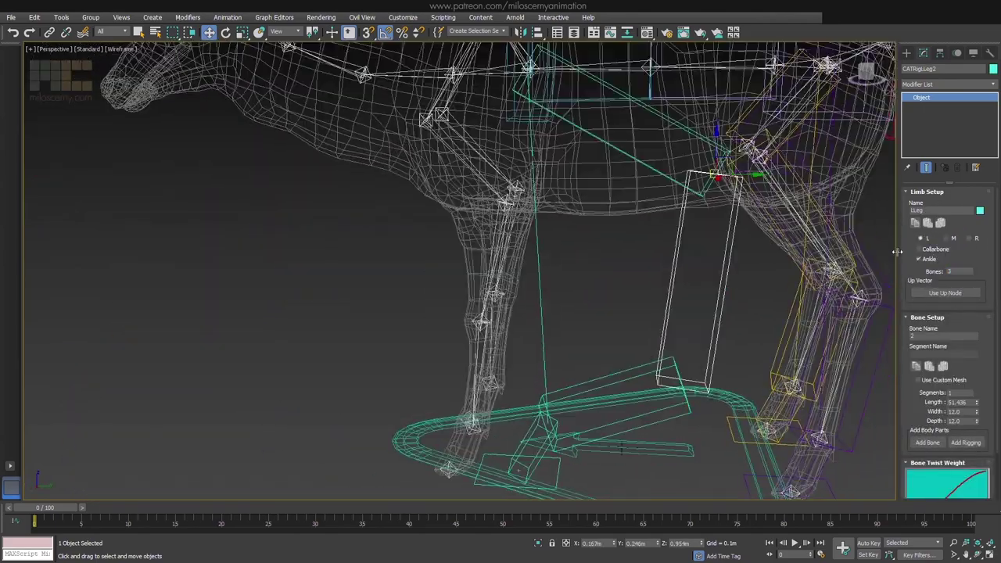
click(516, 371)
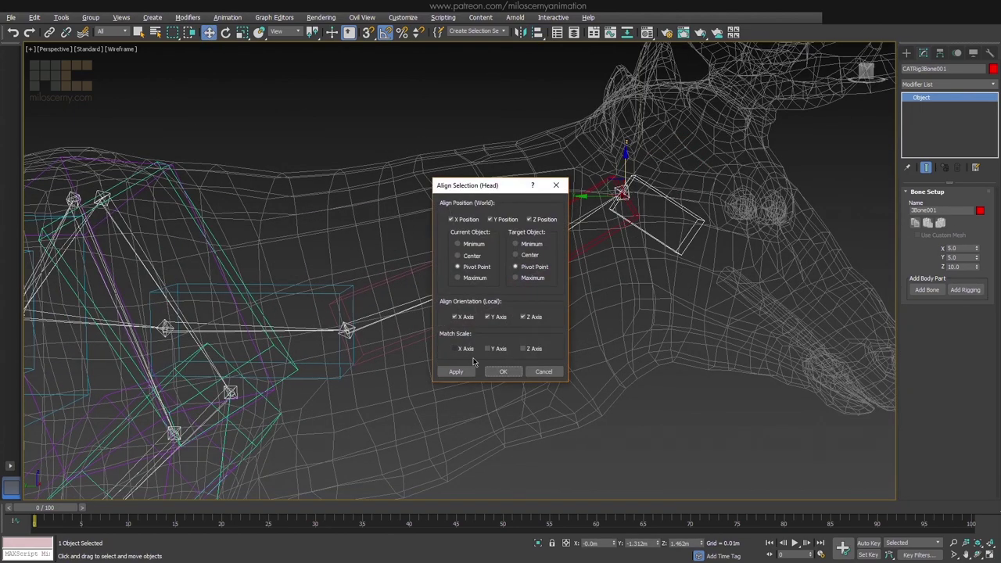
Align the head bone to the old Head helper and size it to X 23.85, Y 21.15 and Z 33.2
click(510, 370)
middle_drag(681, 227, 708, 247)
drag(977, 249, 982, 125)
drag(977, 258, 985, 82)
drag(977, 267, 994, 125)
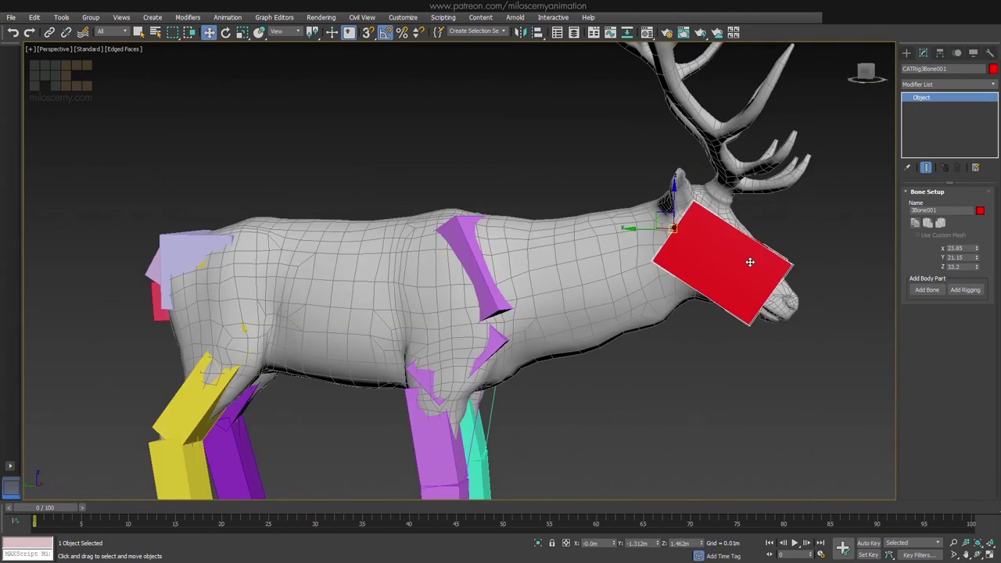
Rename the rear hub as Pelvis and the front hub as Chest
alt+middle_drag(764, 256, 782, 256)
click(641, 223)
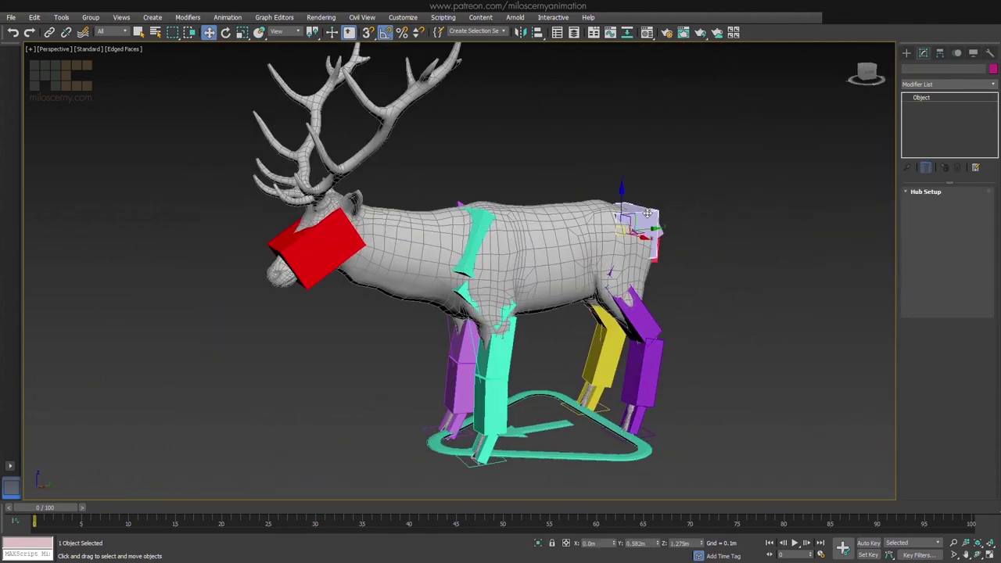
key(F3)
scroll(488, 238, up, 4)
click(488, 238)
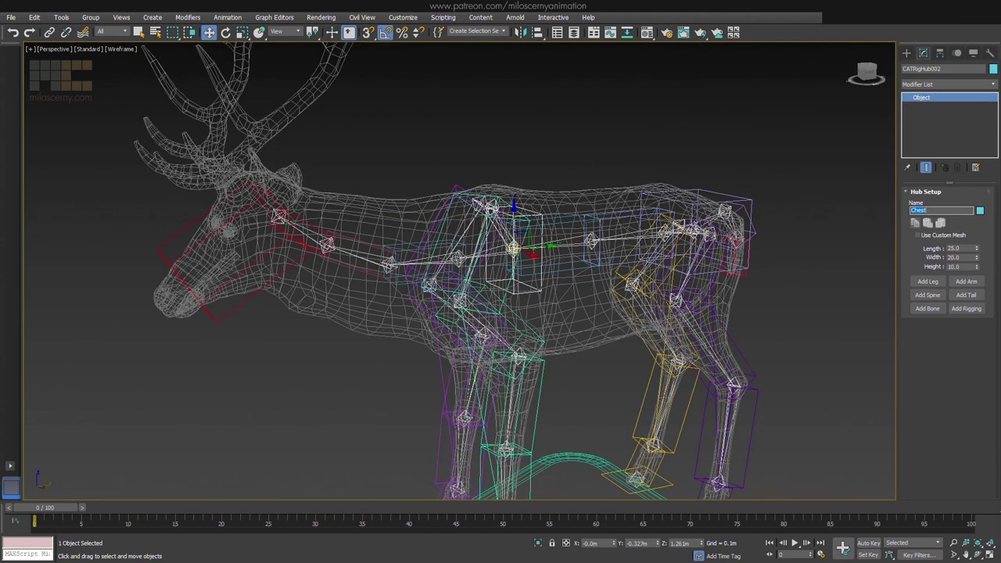
Rename the four legs as BLLeg, BRLeg, FLLeg and FRLeg
click(713, 280)
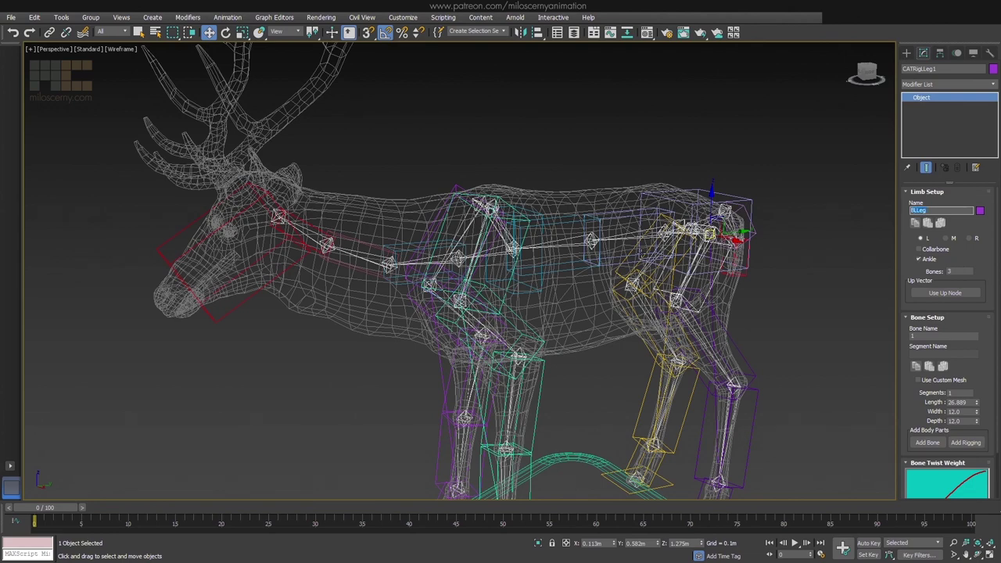
click(976, 238)
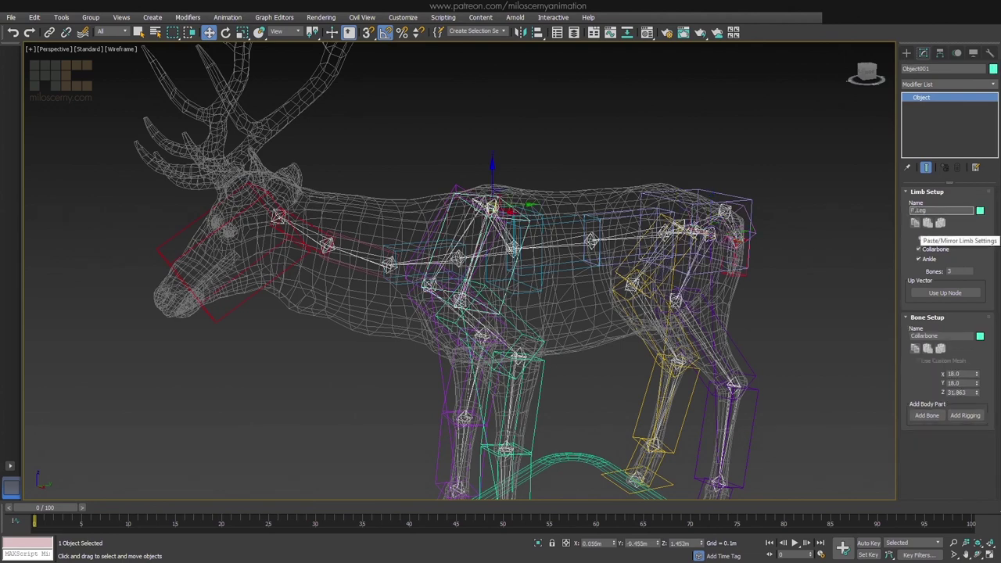
click(919, 249)
Rename the head bone as Head and the neck chain as Neck
click(269, 278)
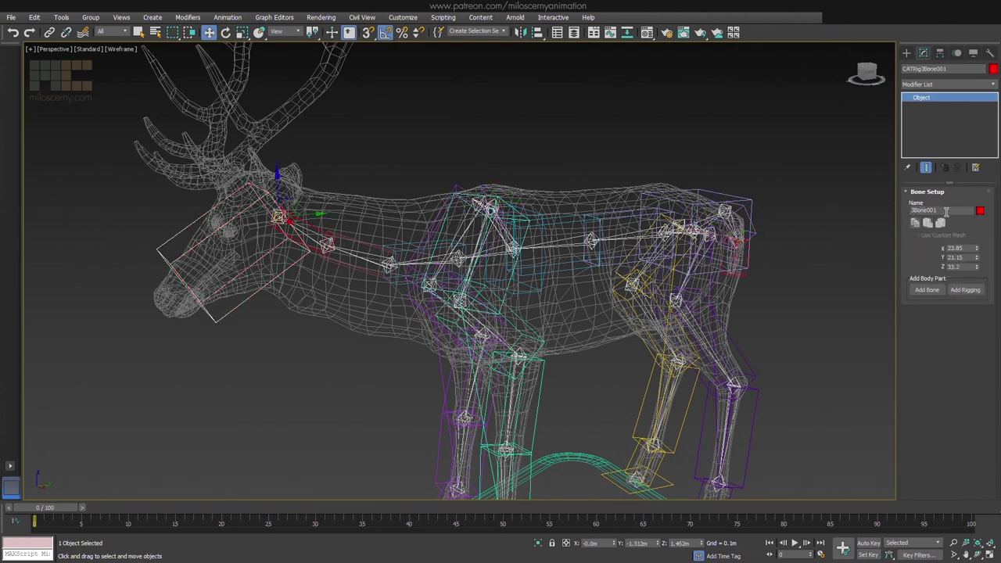
middle_drag(412, 263, 466, 263)
click(479, 251)
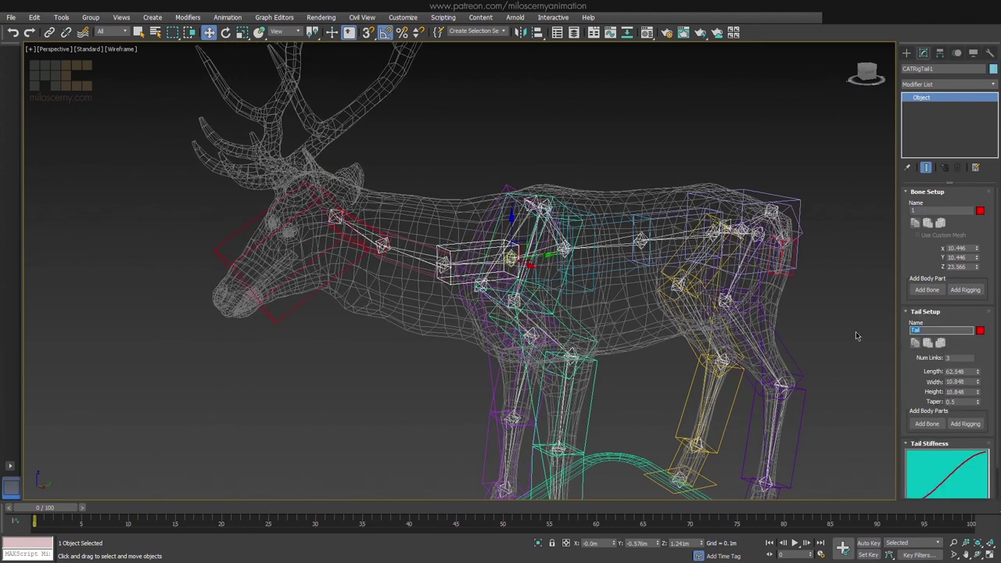
click(418, 240)
scroll(501, 266, down, 3)
alt+middle_drag(673, 321, 731, 255)
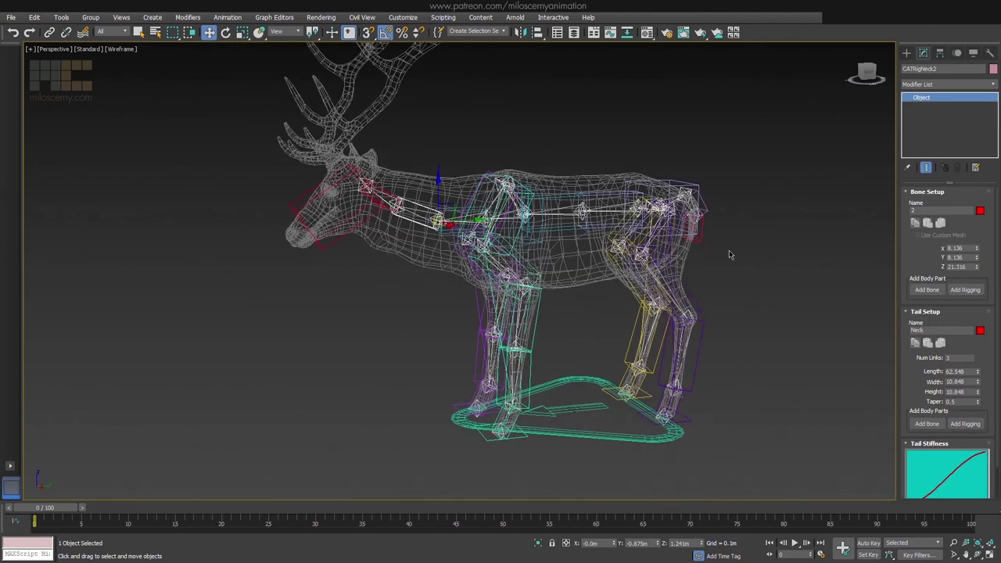
Select all the rig's bones and display them as wire outlines in the shaded view
click(706, 217)
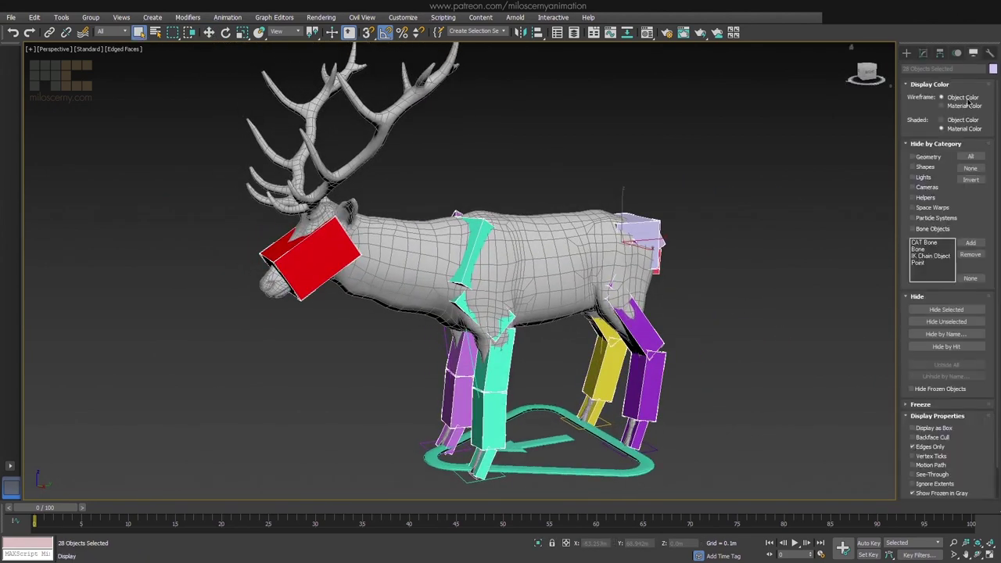
click(772, 352)
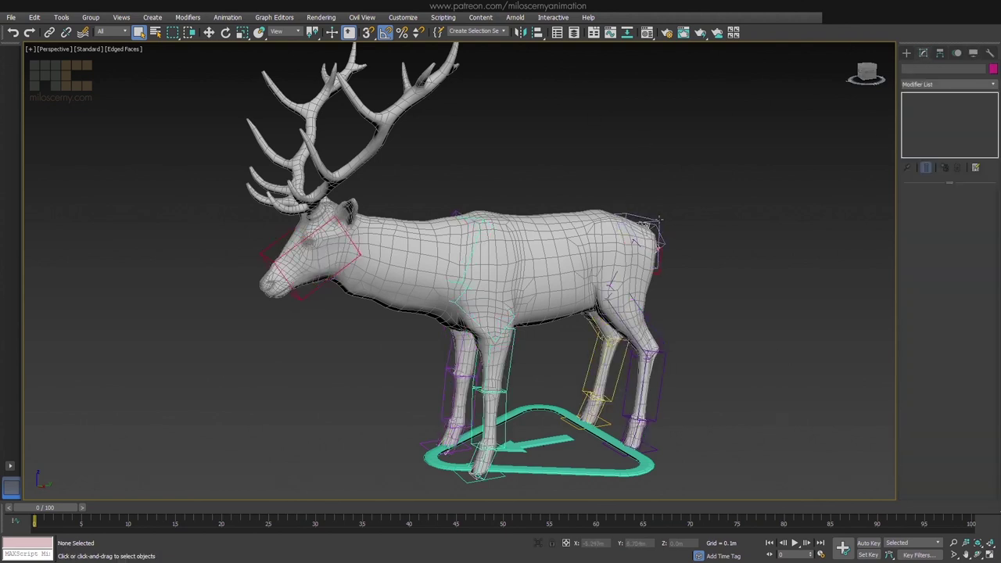
Select all CAT bones, foot platforms and the base triangle and put them in a new layer named deer_rig
double_click(659, 221)
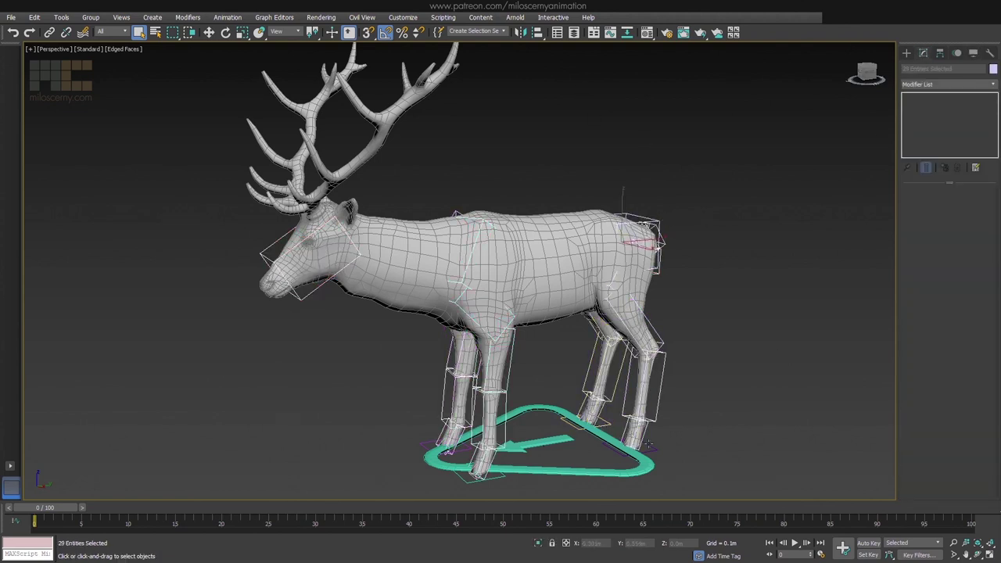
ctrl+click(604, 436)
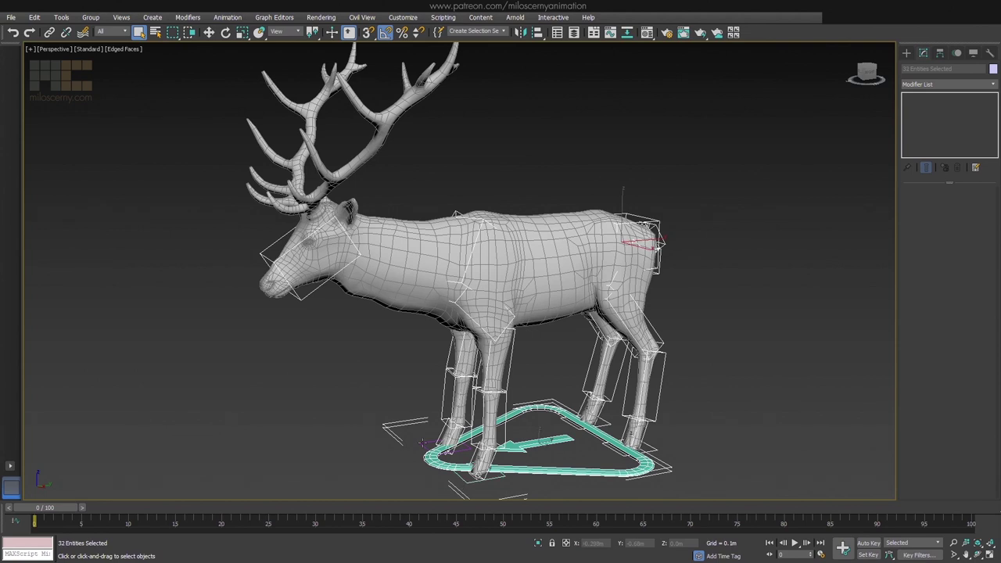
key(h)
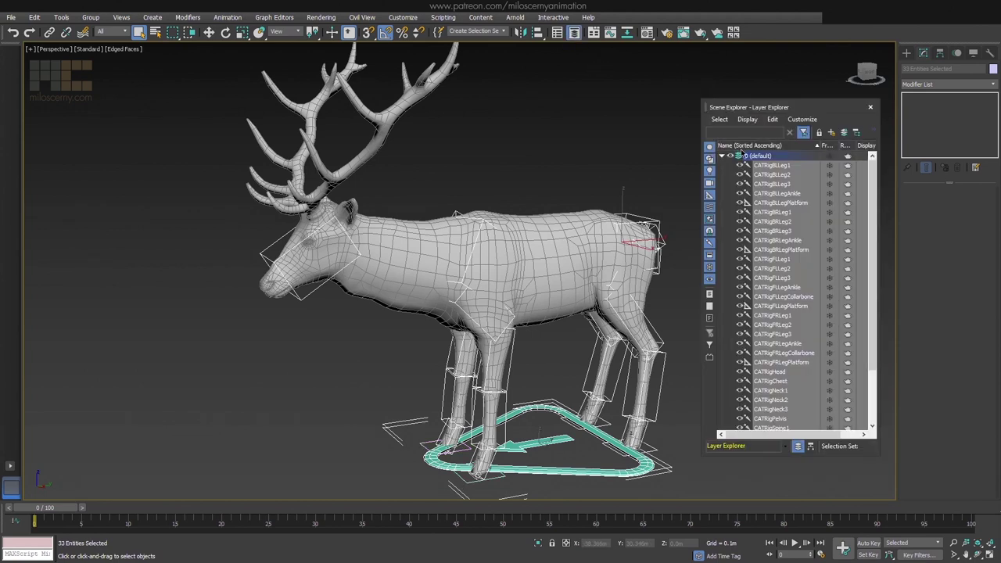
click(831, 133)
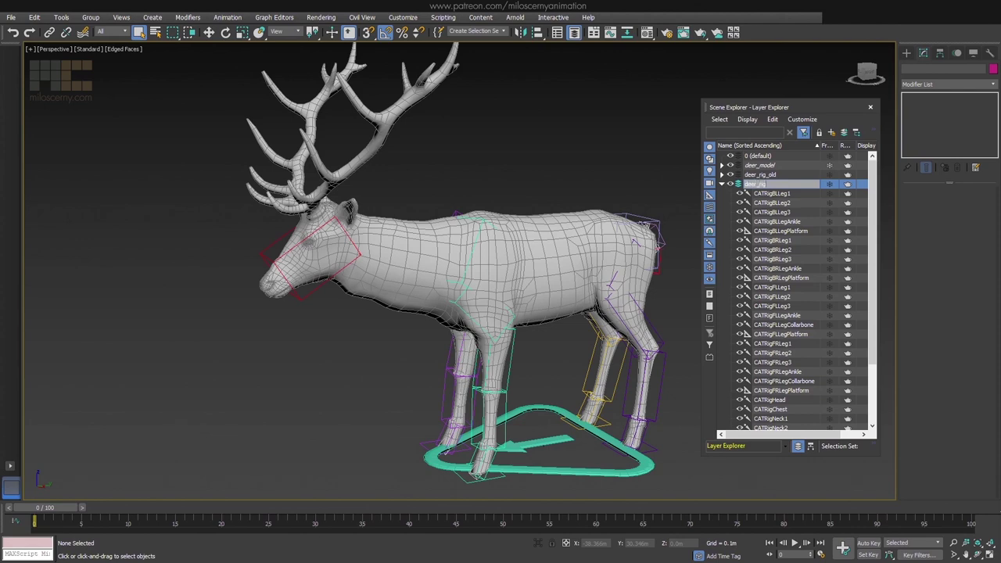
key(Return)
click(722, 184)
Compare the old and new rigs by toggling the visibility of the deer_rig_old and deer_rig layers
key(F3)
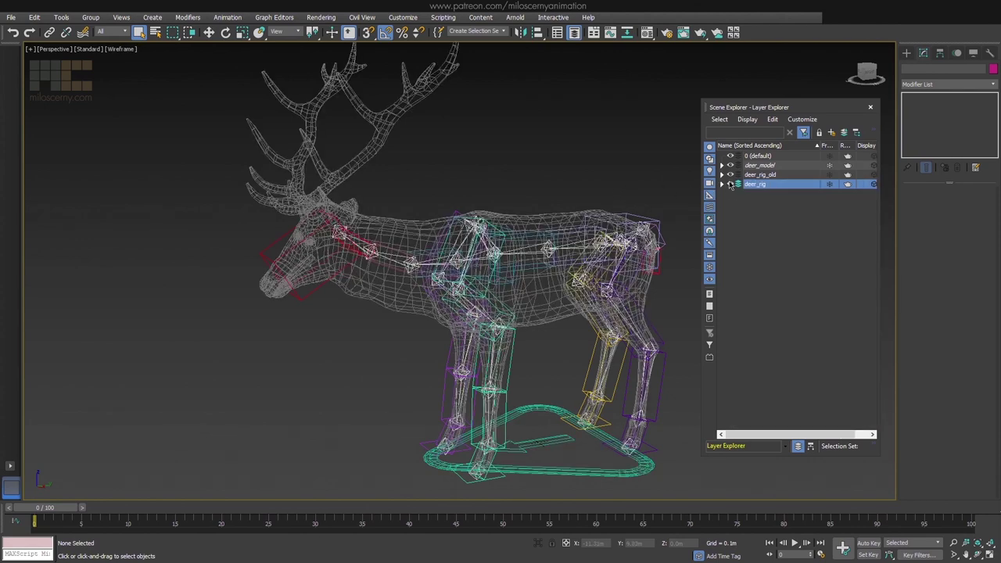
click(730, 174)
click(730, 174)
click(731, 184)
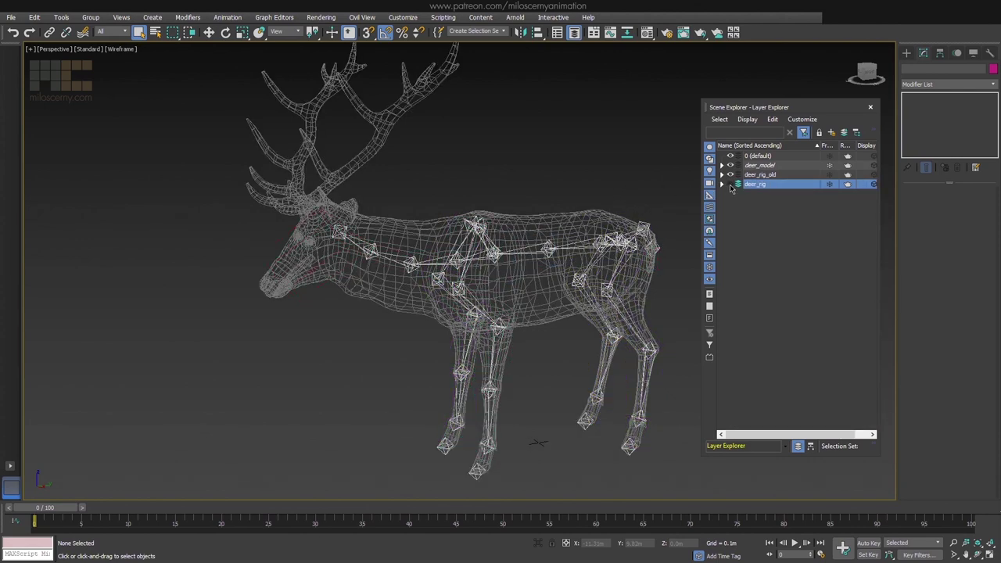
Show the deer_rig layer again, with layer 0 as the active layer, and return to the shaded view
click(731, 184)
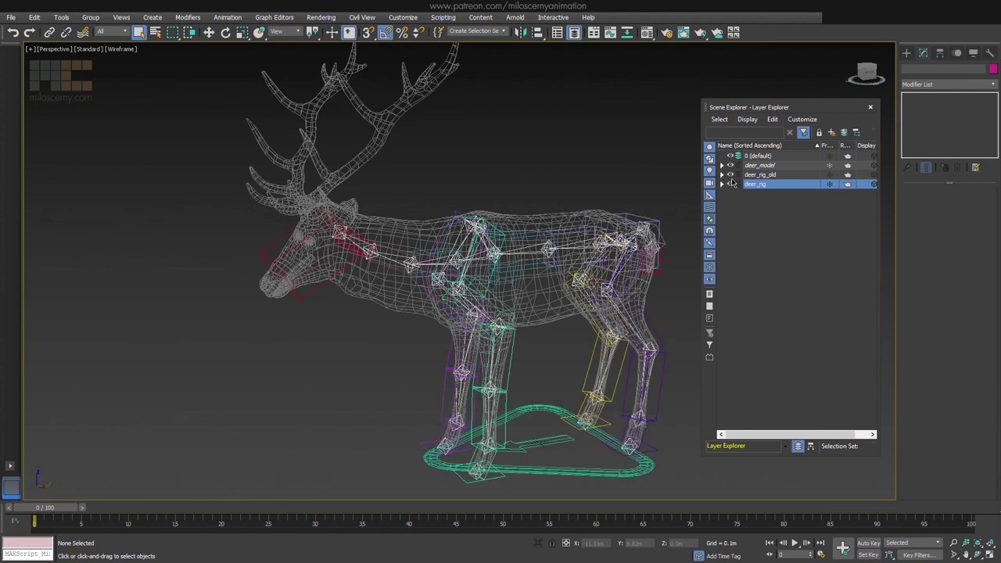
click(869, 107)
key(F3)
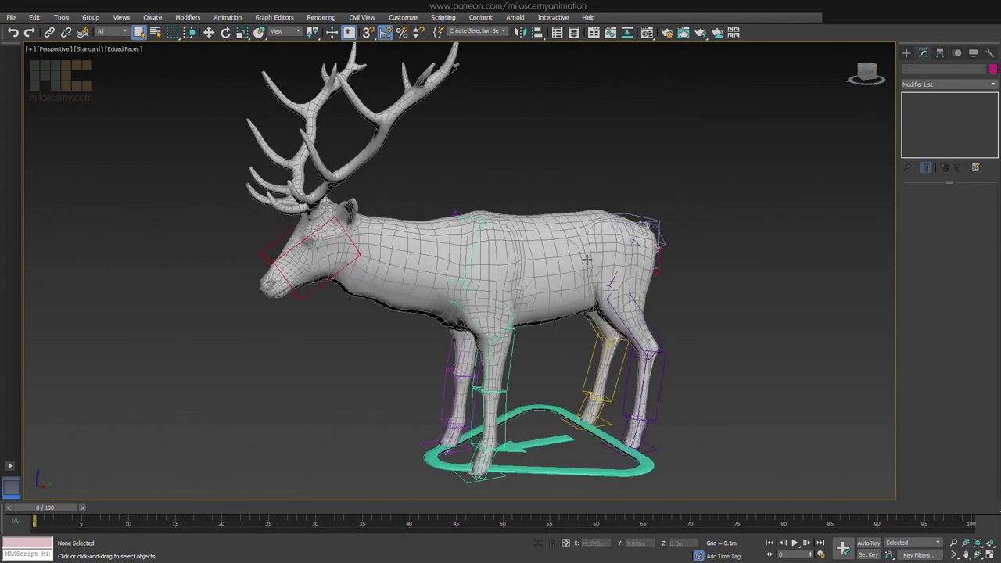
Try moving the back right leg platform and rotating the old BRLeg3 helper to test which rig deforms the deer mesh
click(572, 429)
key(F3)
key(w)
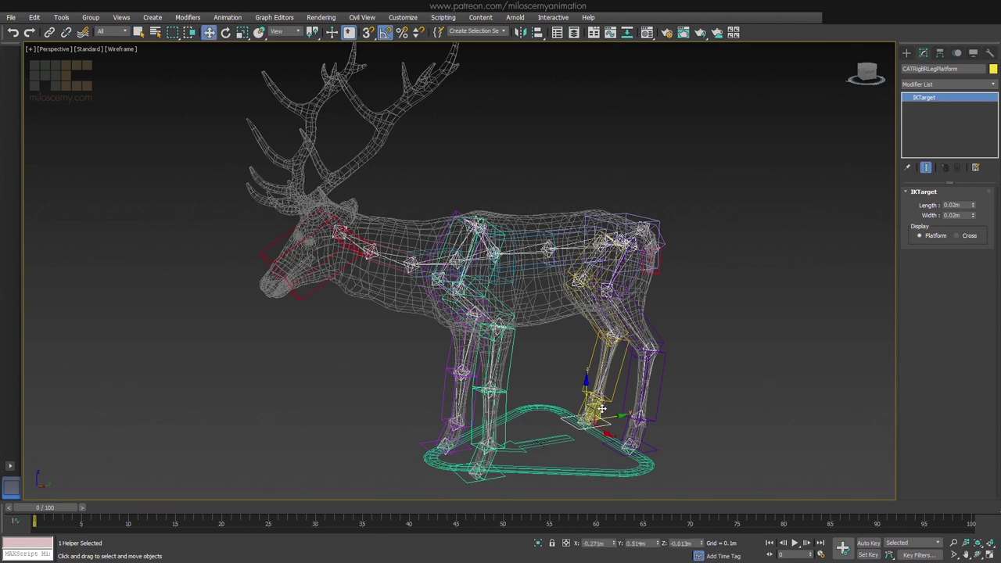
drag(626, 388, 596, 419)
click(609, 362)
key(e)
key(F3)
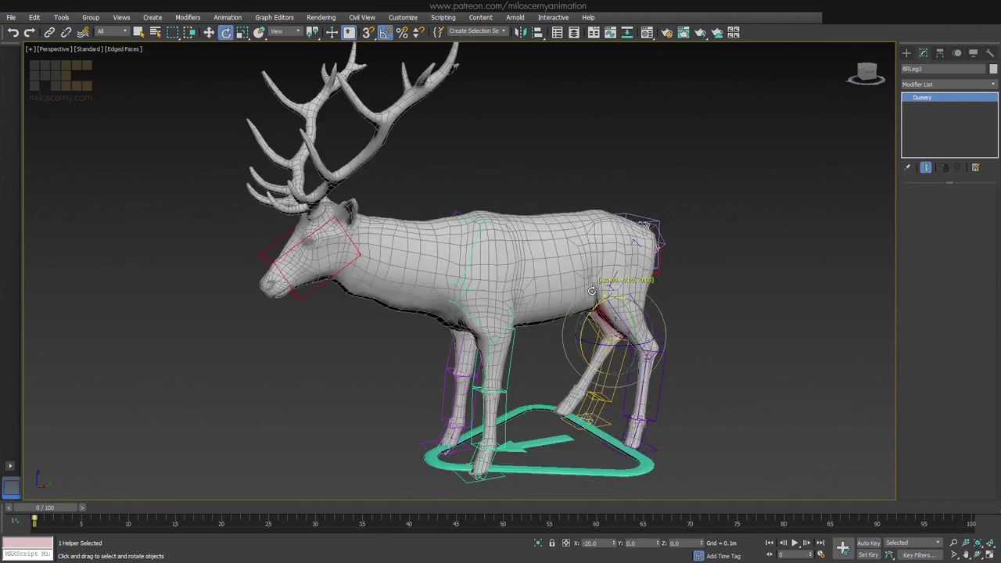
click(636, 230)
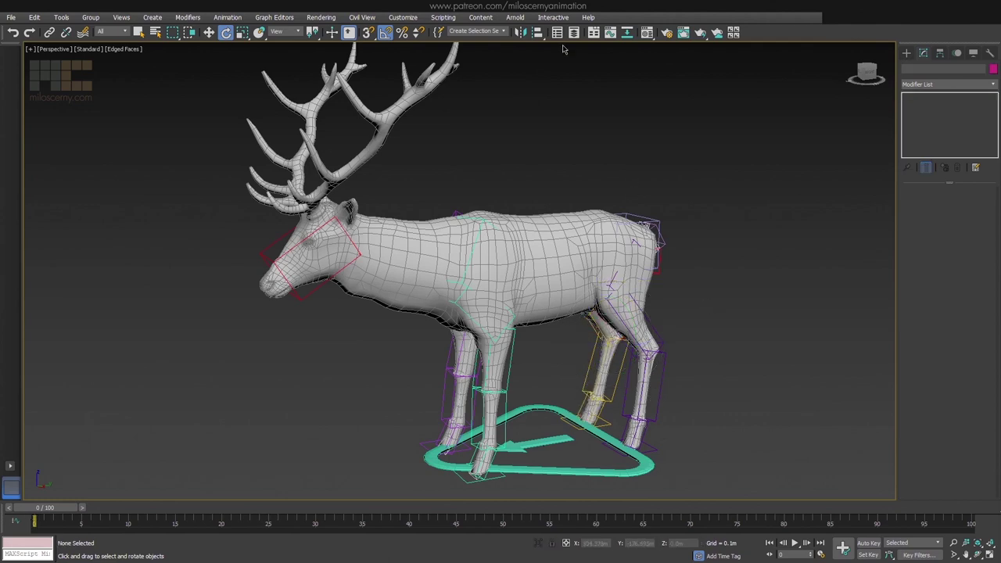
Unfreeze the deer_model layer and select the deer mesh
click(817, 166)
click(873, 108)
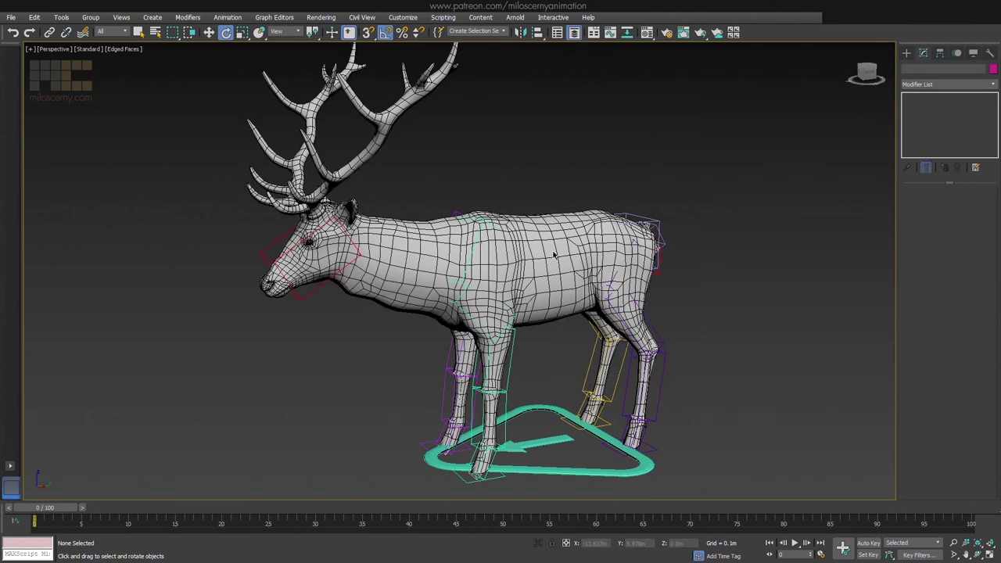
click(532, 230)
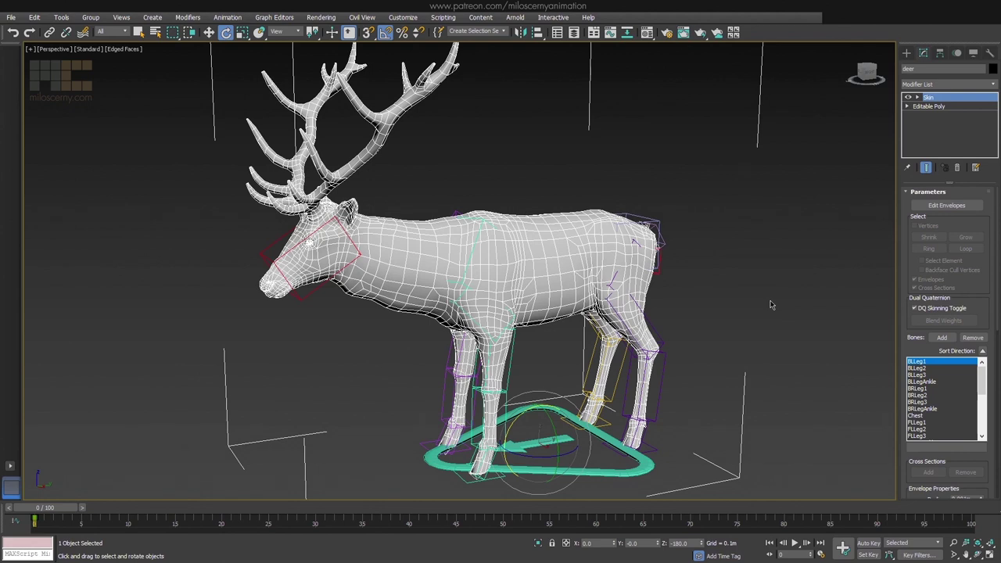
Extract the deer's skin data to a mesh with the SkinUtilities utility
click(990, 54)
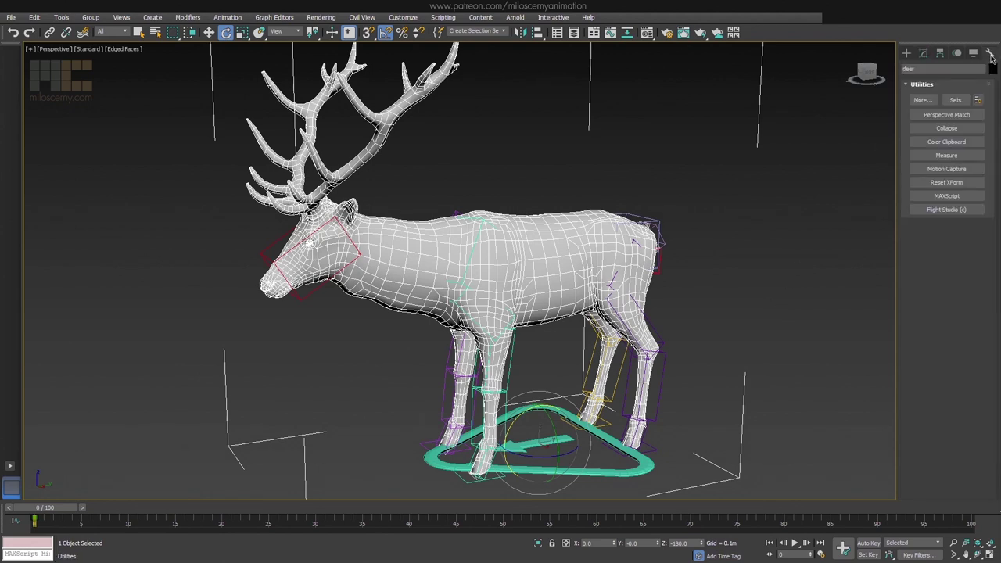
click(923, 100)
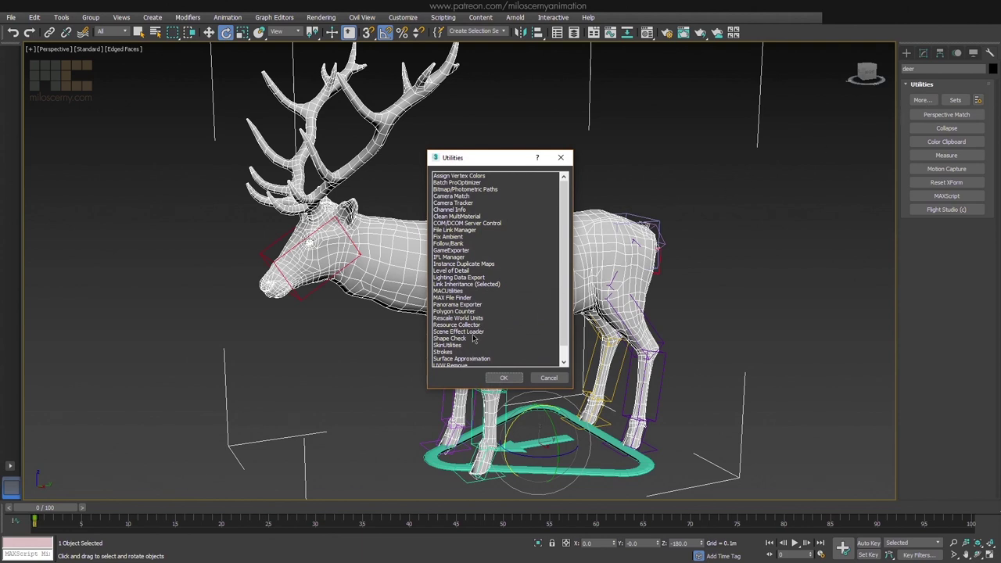
click(460, 347)
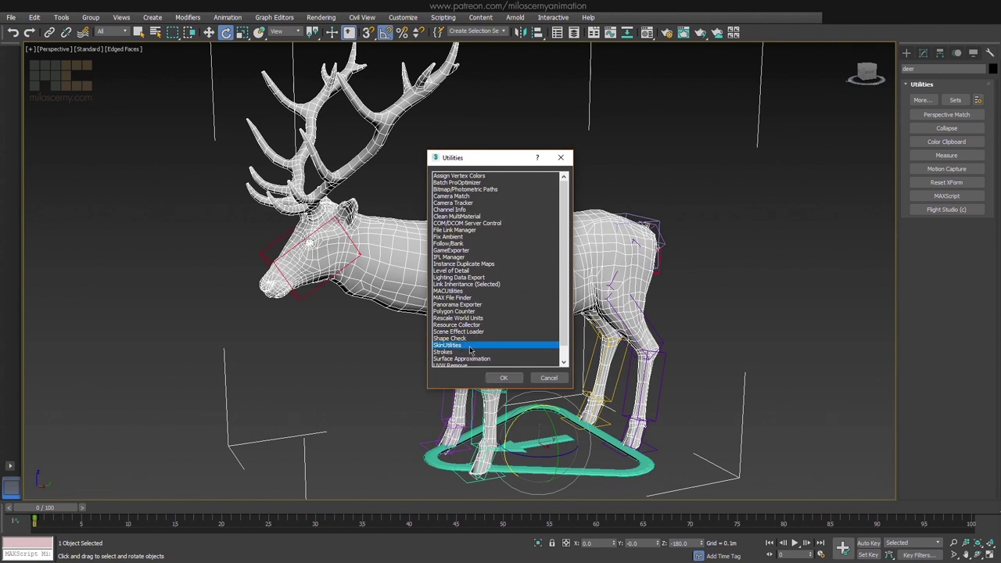
click(504, 377)
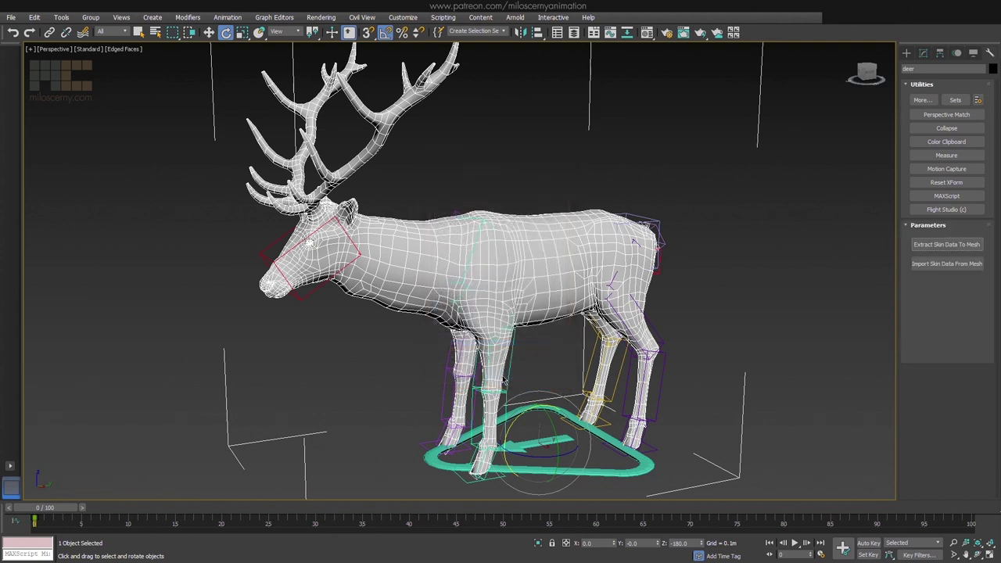
click(951, 248)
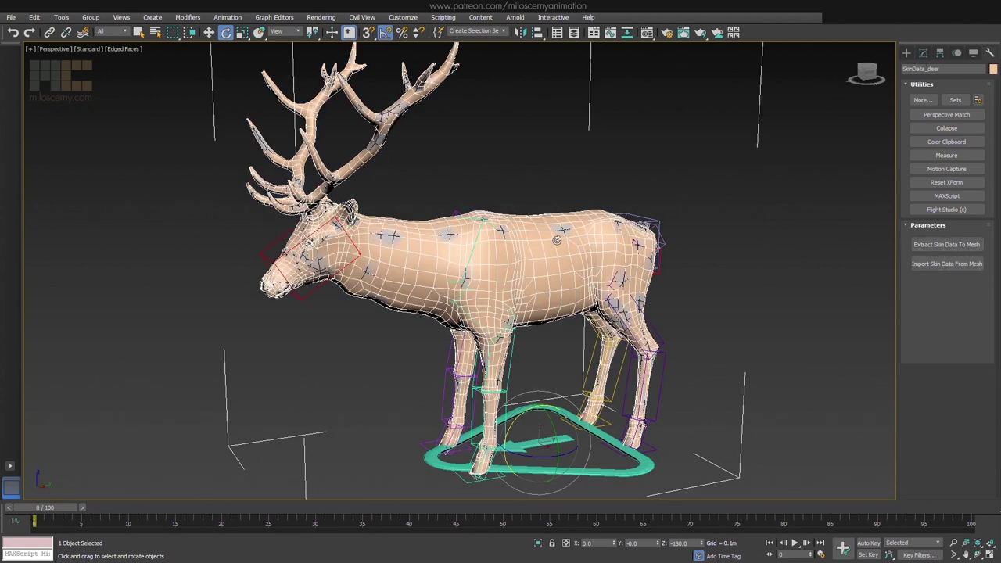
Move the SkinData_deer object into the deer_model layer
click(574, 32)
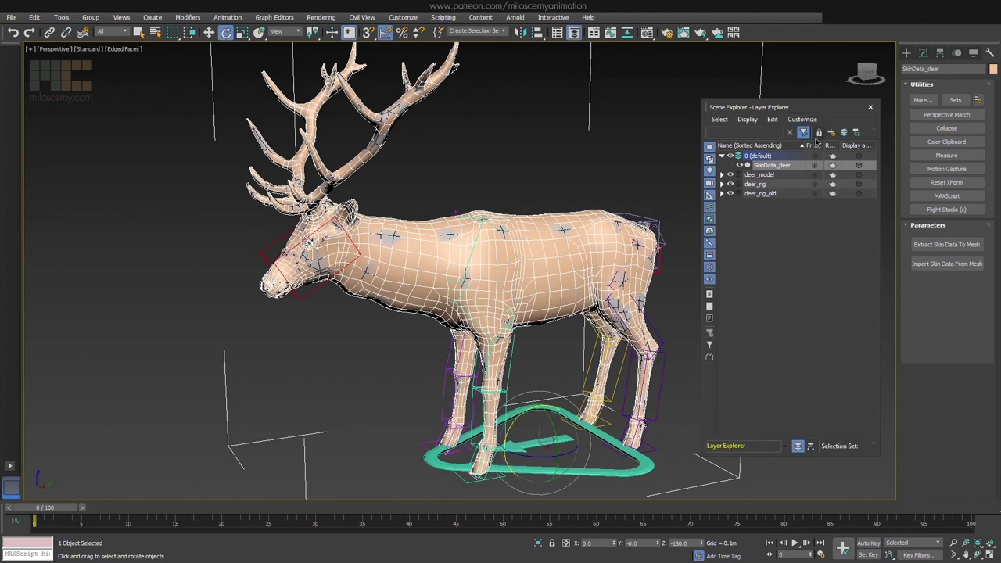
click(774, 167)
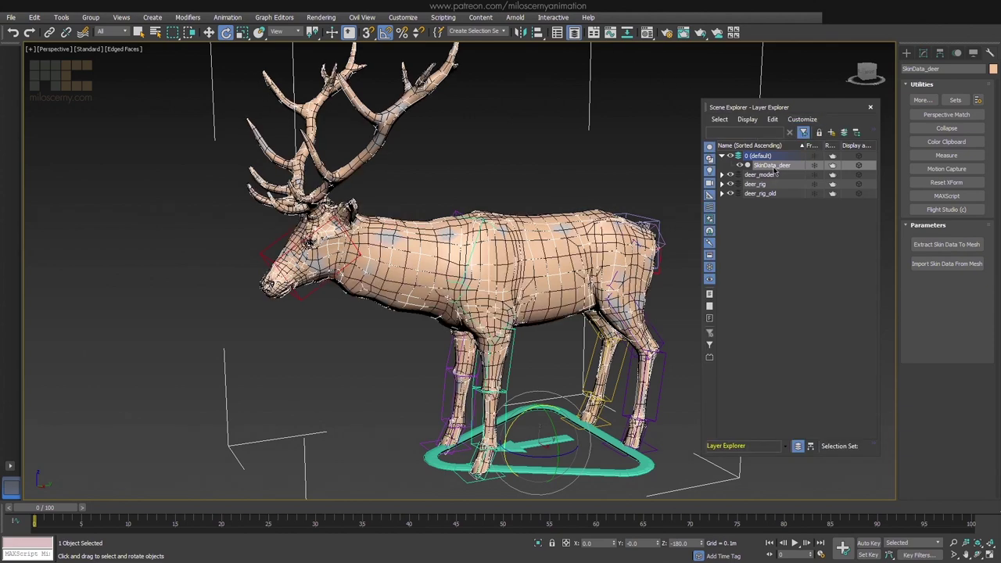
drag(792, 168, 781, 175)
Compare the deer and SkinData_deer meshes by toggling the visibility of each
click(739, 176)
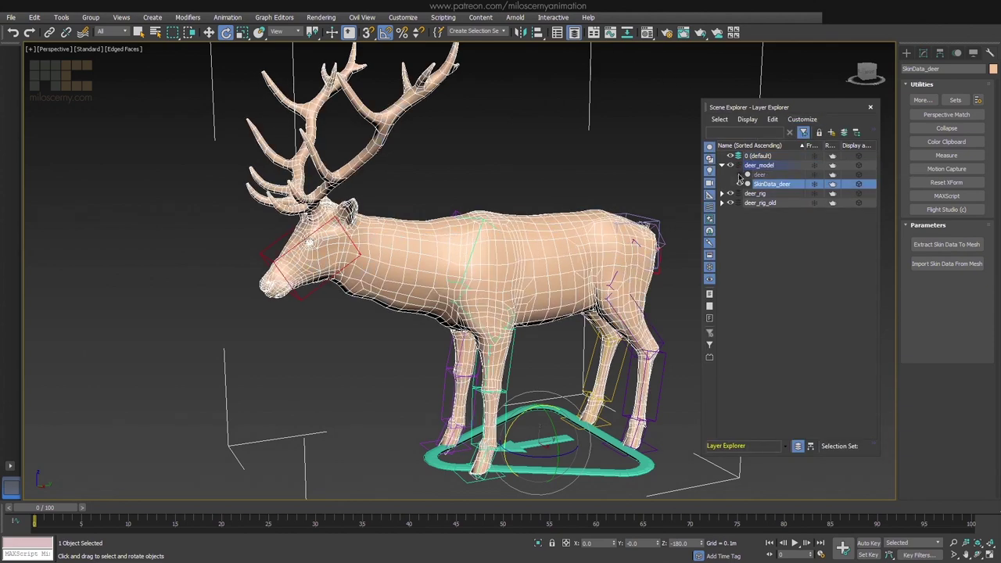
click(740, 175)
click(739, 185)
click(740, 185)
click(740, 175)
click(740, 175)
click(740, 185)
click(739, 185)
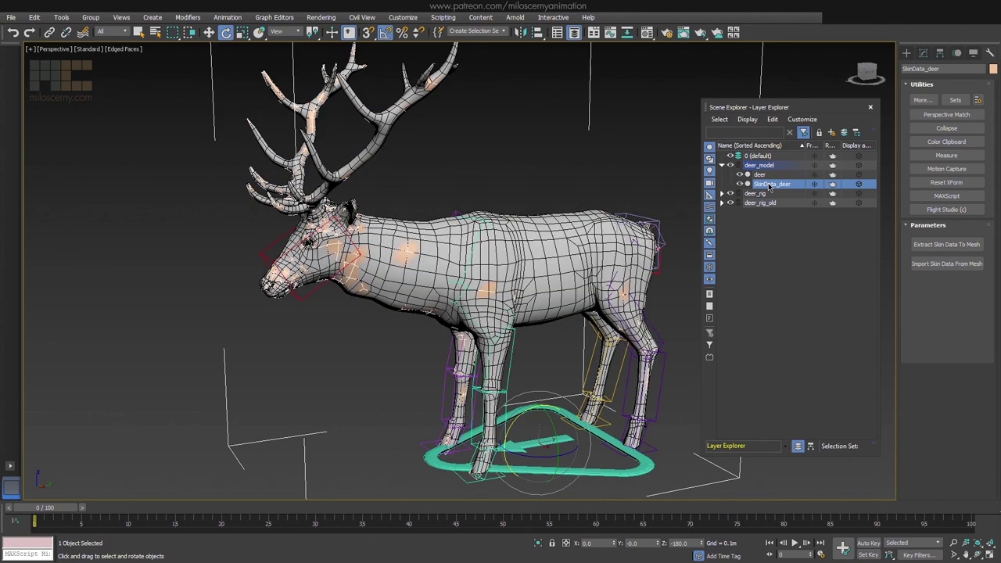
Select SkinData_deer and examine its modifier stack
double_click(771, 185)
click(788, 176)
click(786, 185)
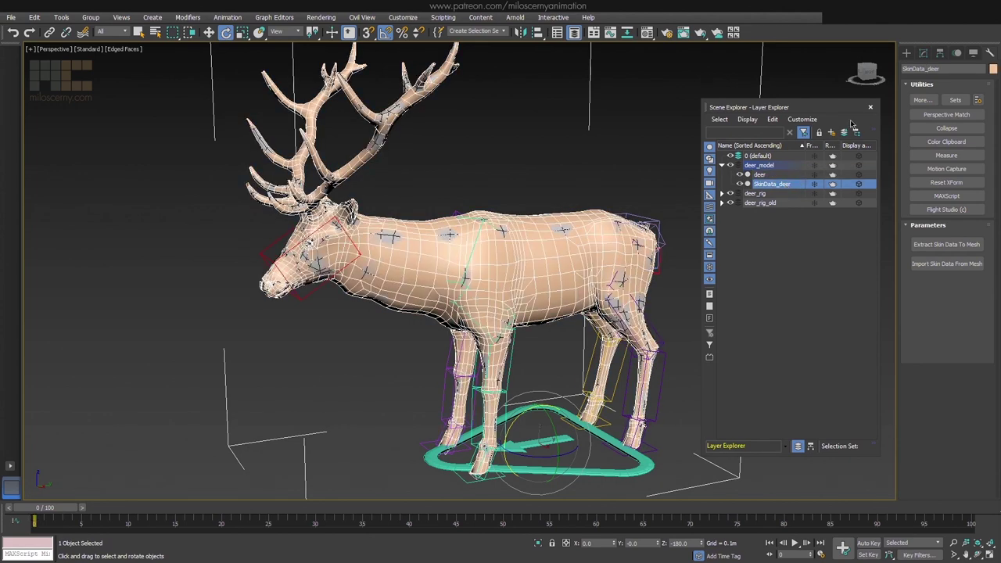
click(870, 107)
click(924, 54)
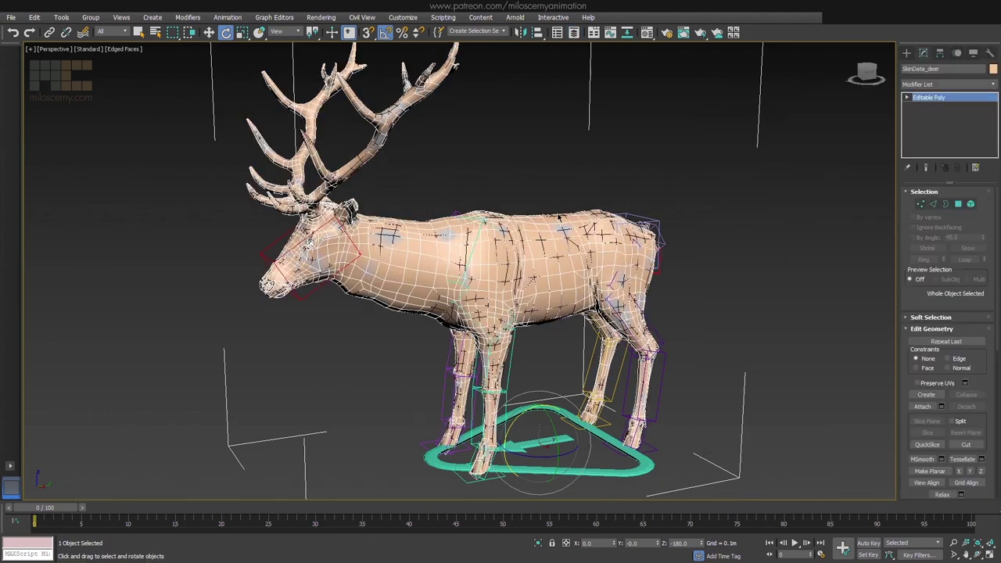
Select the original deer mesh and delete its Skin modifier
key(w)
click(559, 224)
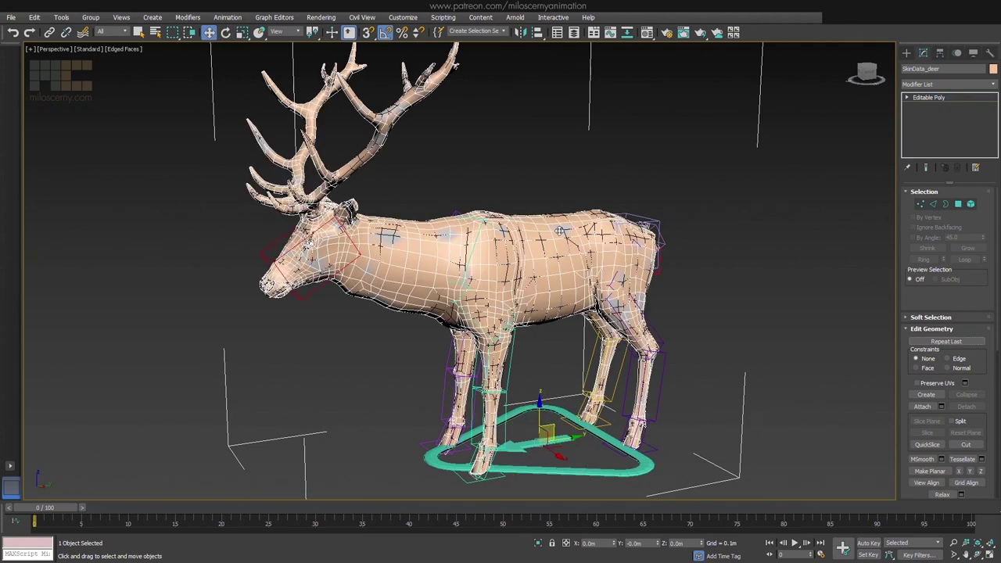
right_click(938, 100)
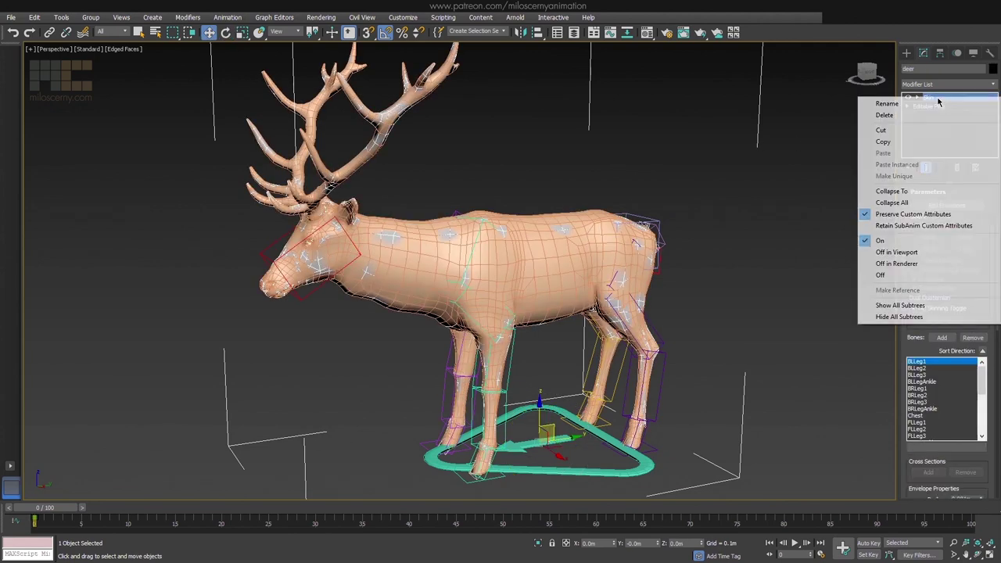
click(930, 116)
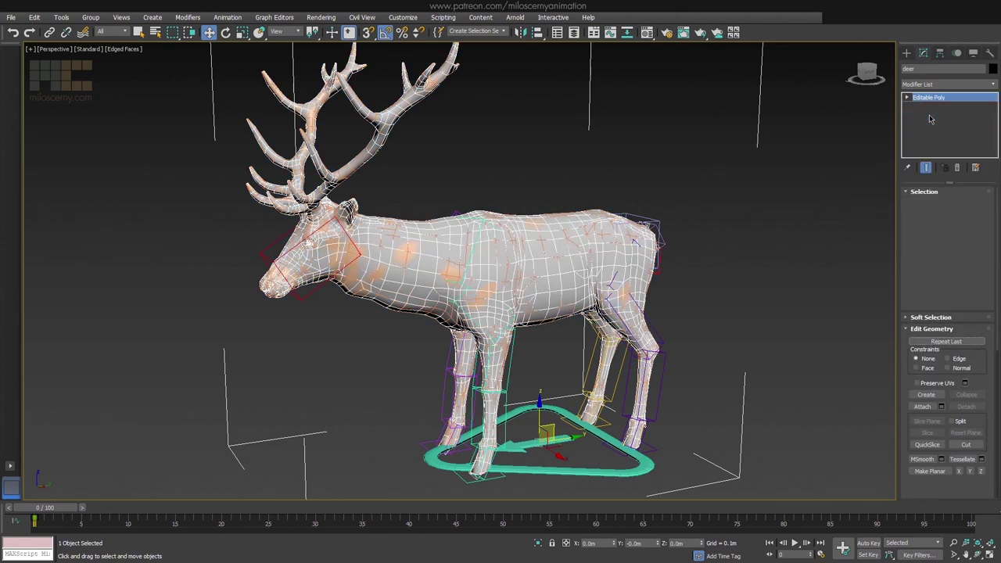
Select the deer and SkinData_deer meshes together and try to import the skin data from the mesh
ctrl+click(550, 202)
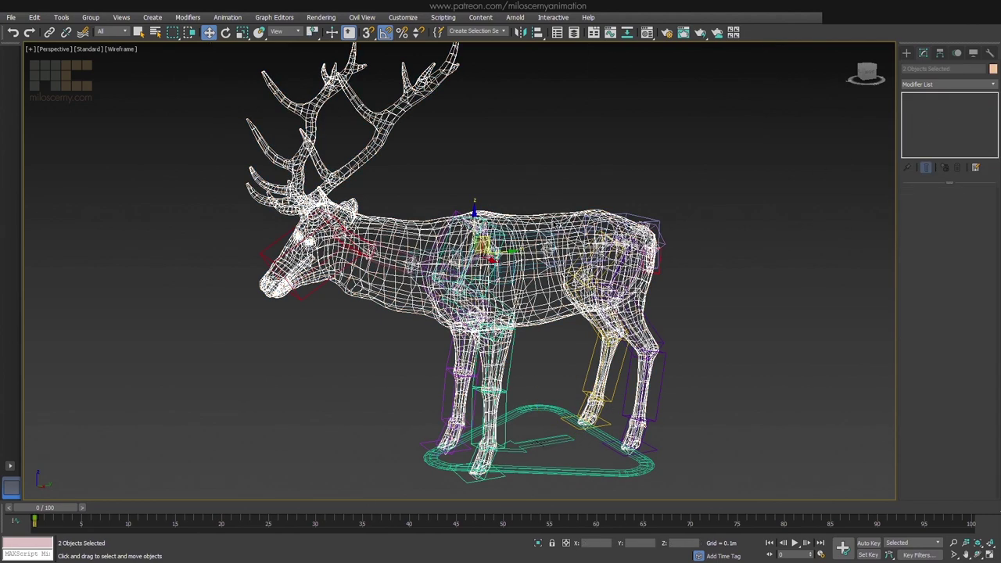
click(990, 54)
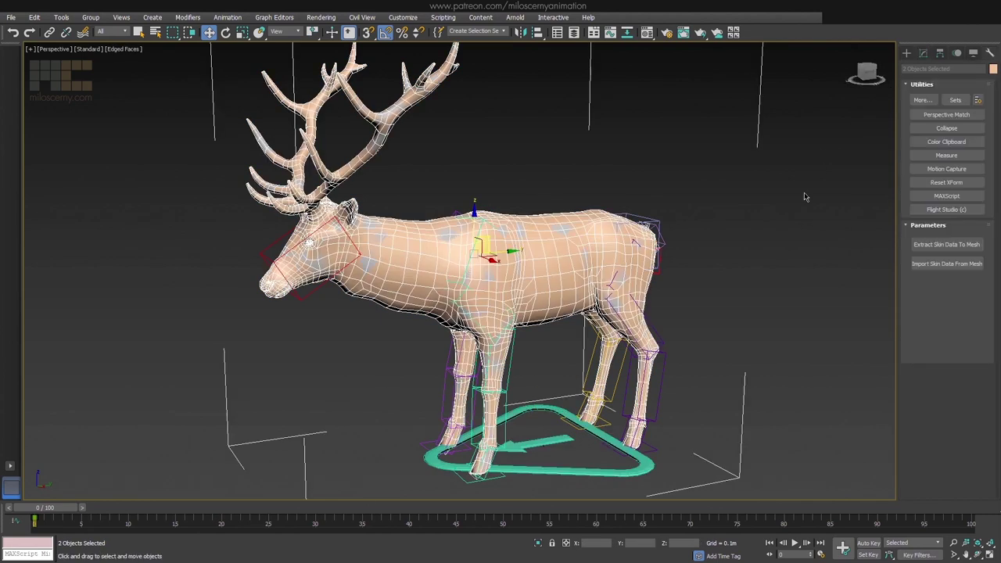
click(932, 266)
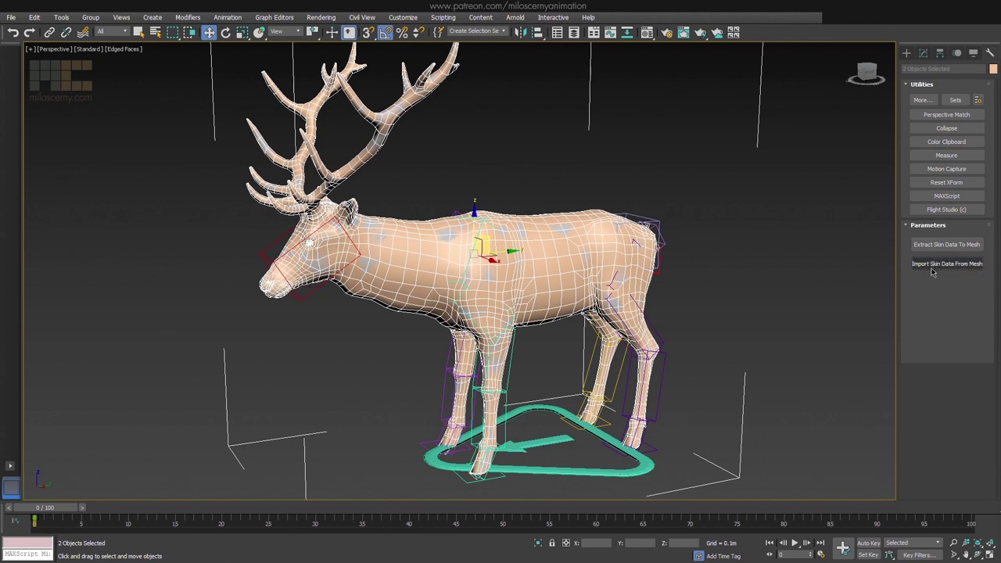
click(923, 53)
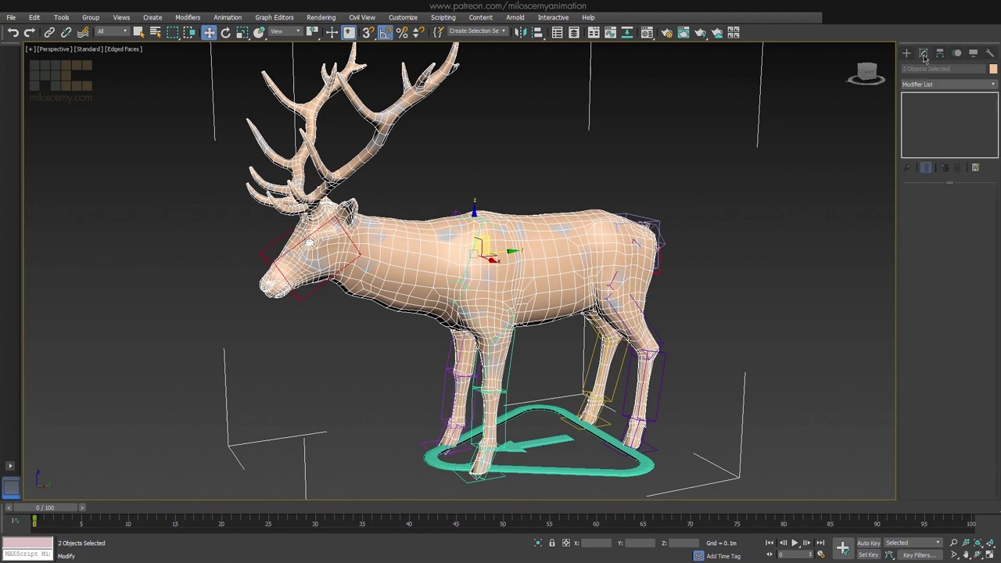
Add a new Skin modifier to the original deer mesh
click(571, 221)
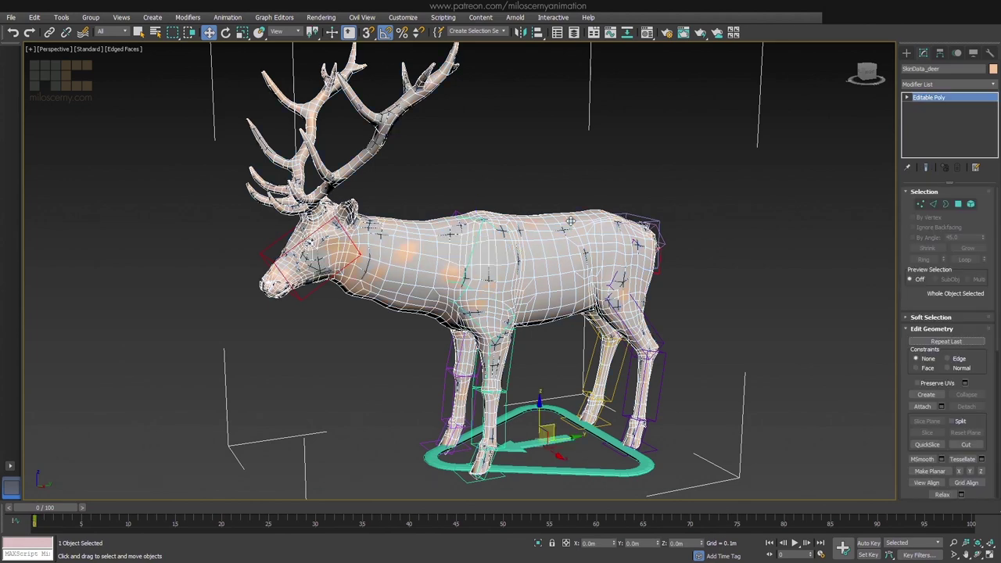
click(571, 222)
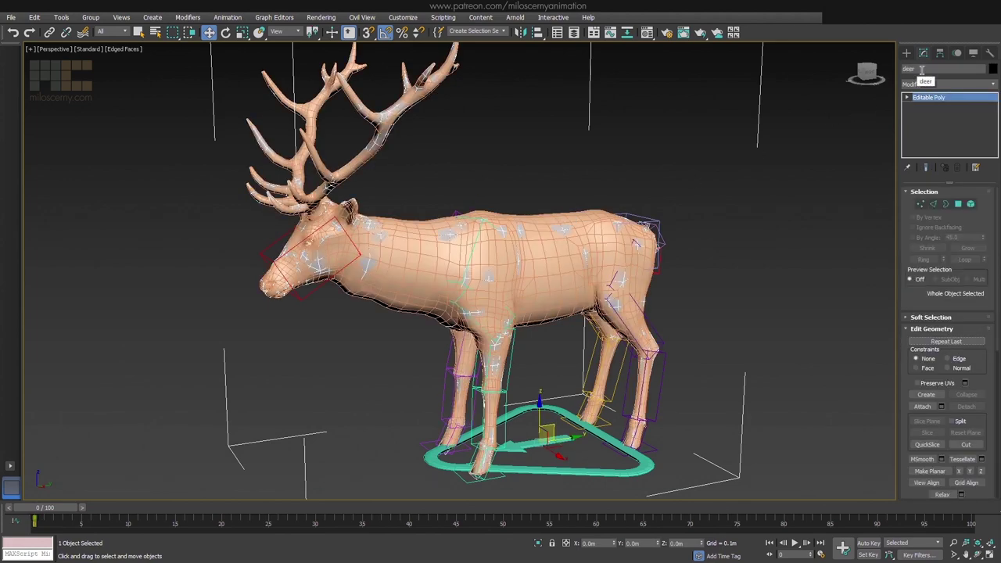
click(992, 87)
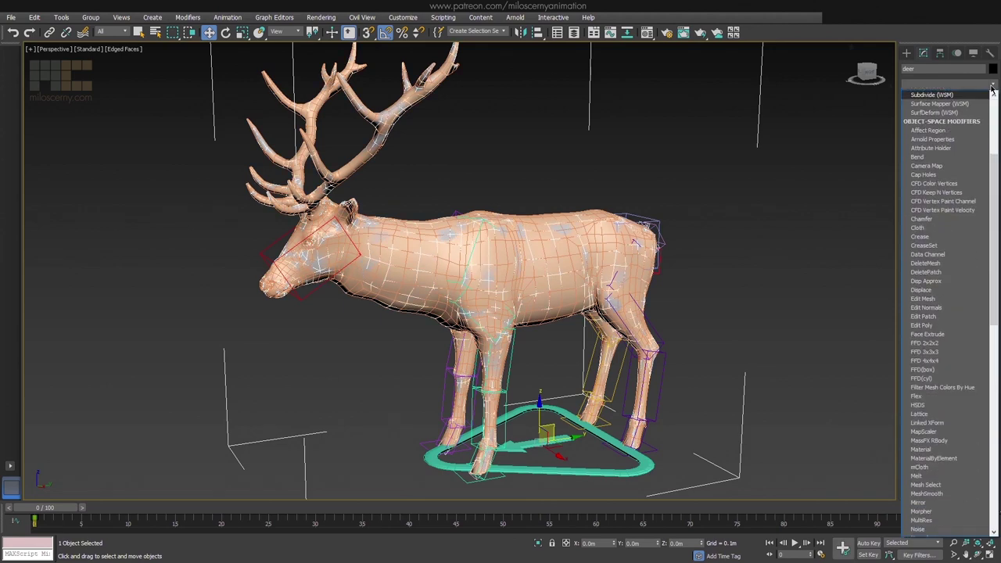
key(s)
key(s)
key(s)
click(945, 202)
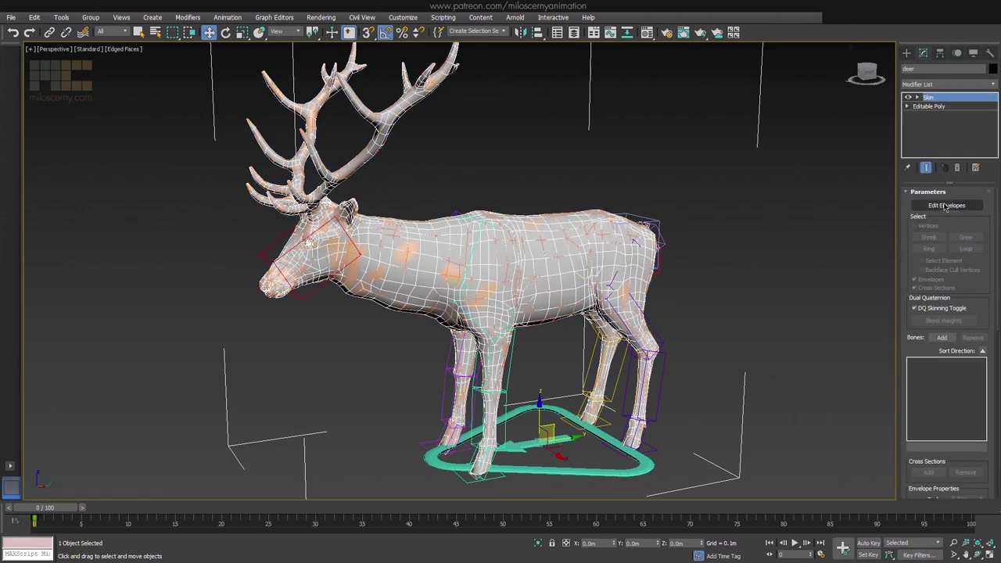
Add all CATRig bones from the deer_rig layer to the Skin modifier, leaving out Character002 and the four leg platforms
click(942, 338)
drag(119, 22, 786, 165)
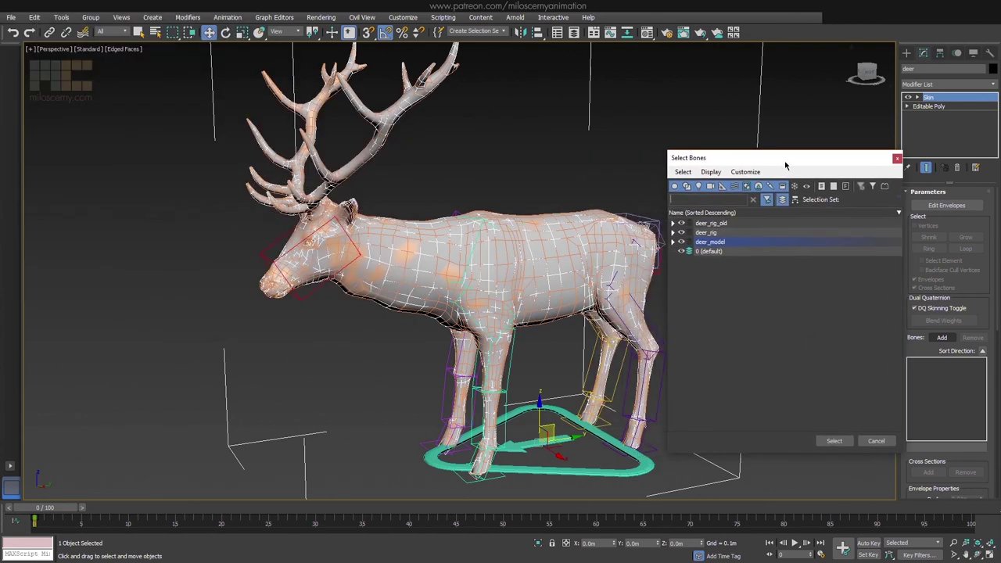
click(673, 232)
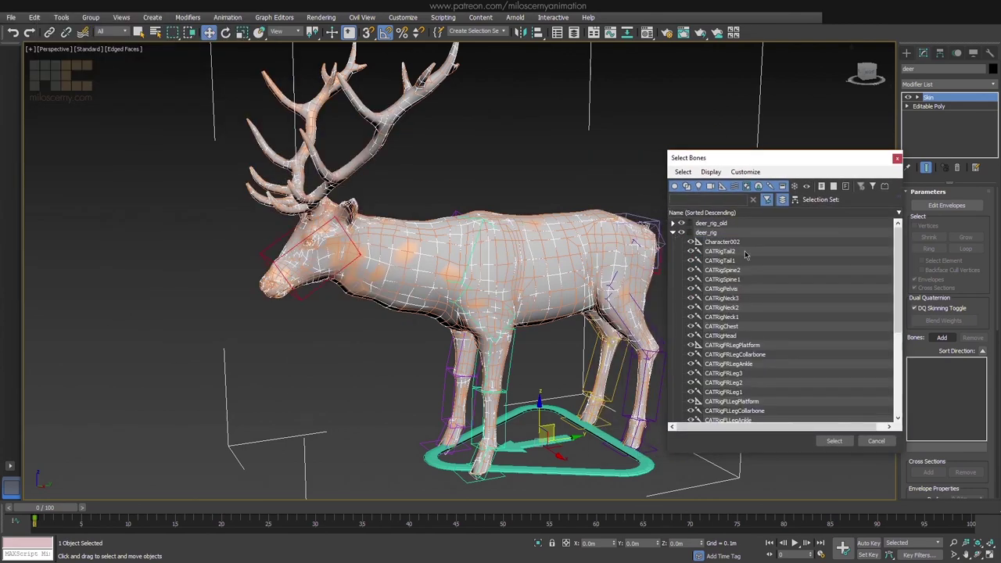
click(745, 253)
scroll(775, 261, down, 6)
shift+click(750, 391)
ctrl+click(747, 355)
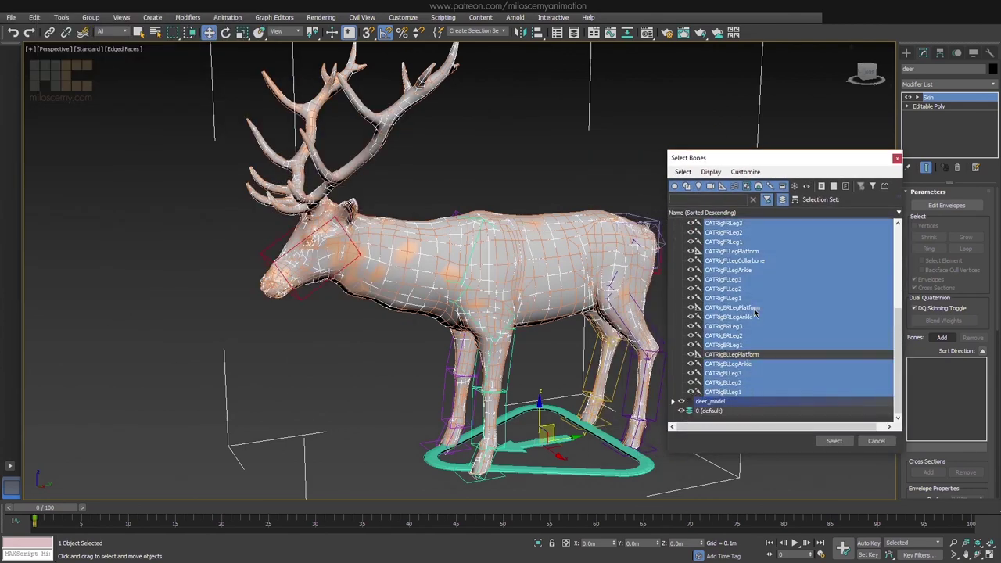
ctrl+click(755, 310)
ctrl+click(761, 252)
scroll(763, 266, up, 3)
ctrl+click(763, 280)
scroll(773, 286, up, 3)
scroll(773, 286, down, 2)
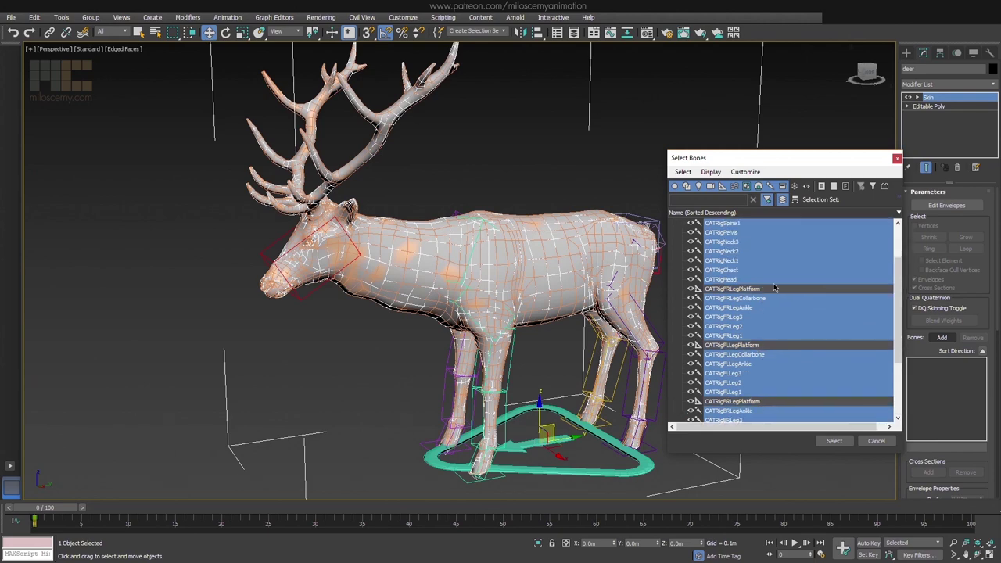
click(834, 440)
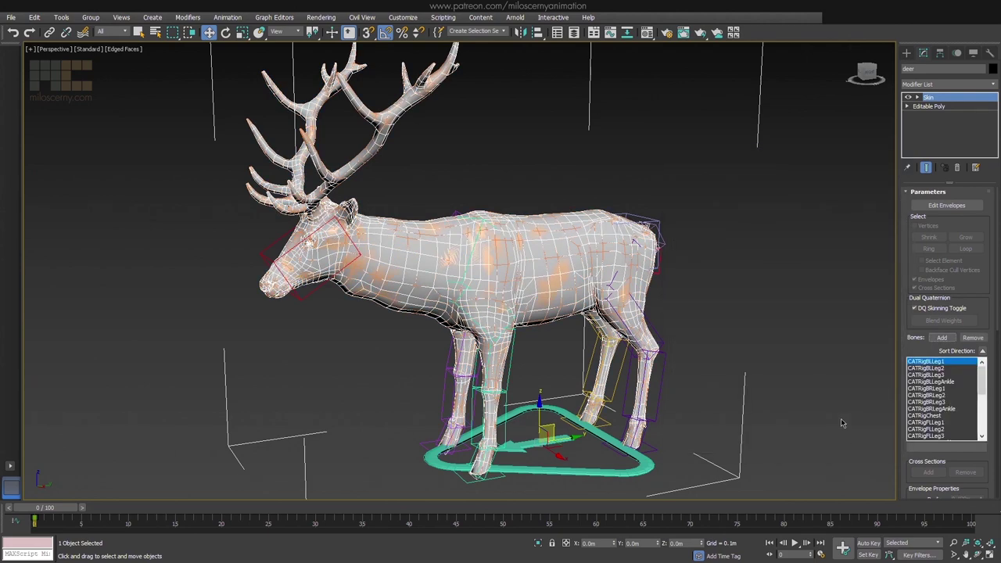
Select the deer and SkinData_deer meshes together and start importing the skin data from the mesh
click(823, 353)
key(F3)
drag(561, 227, 551, 224)
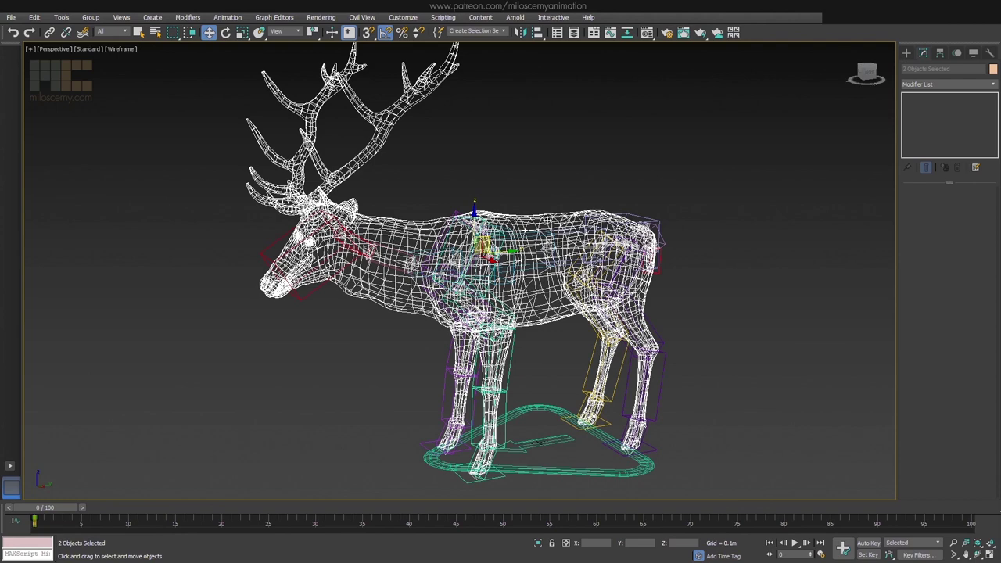
click(990, 52)
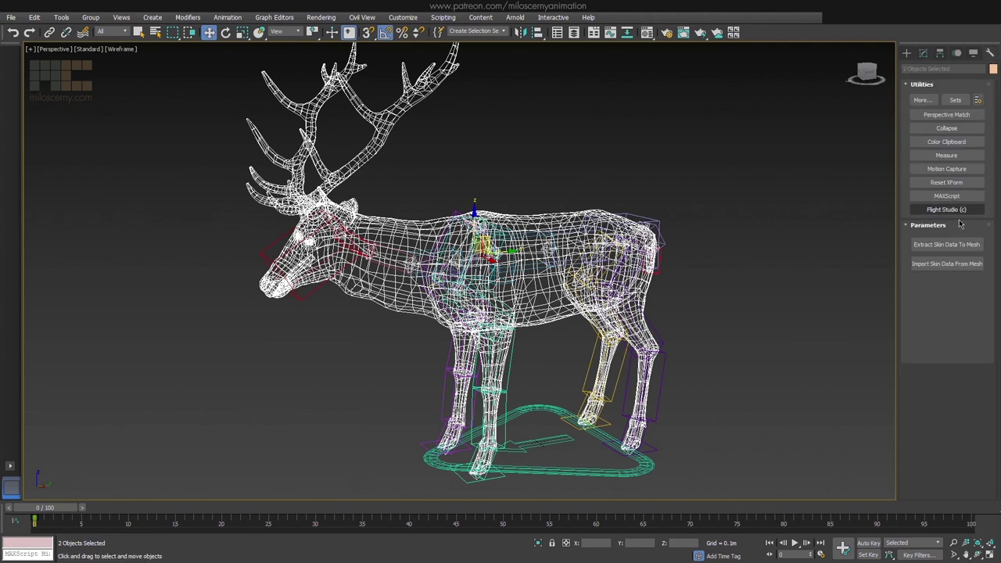
click(946, 263)
drag(226, 24, 718, 145)
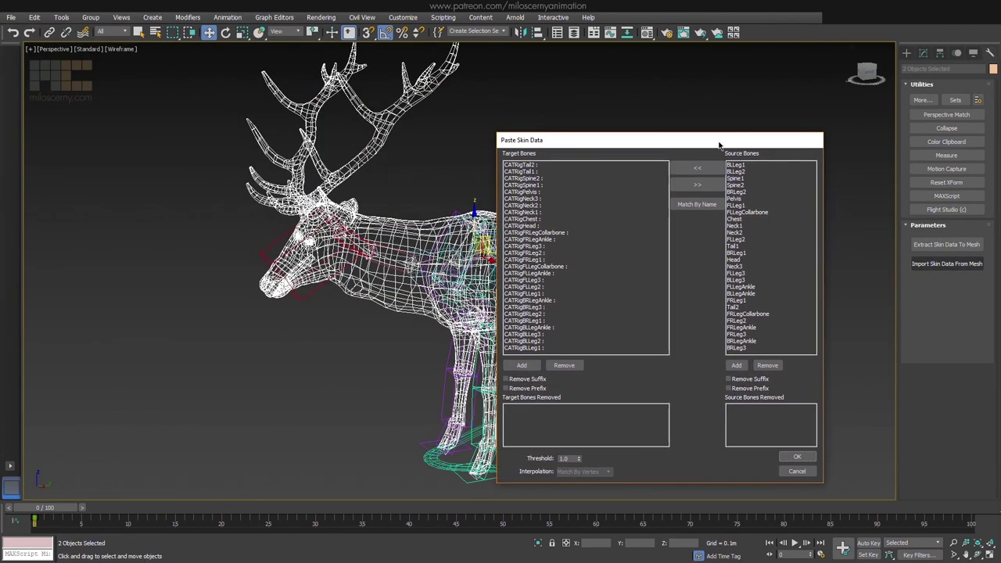
Match the source bones Tail2 and Tail1 to the target bones CATRigTail2 and CATRigTail1
click(586, 165)
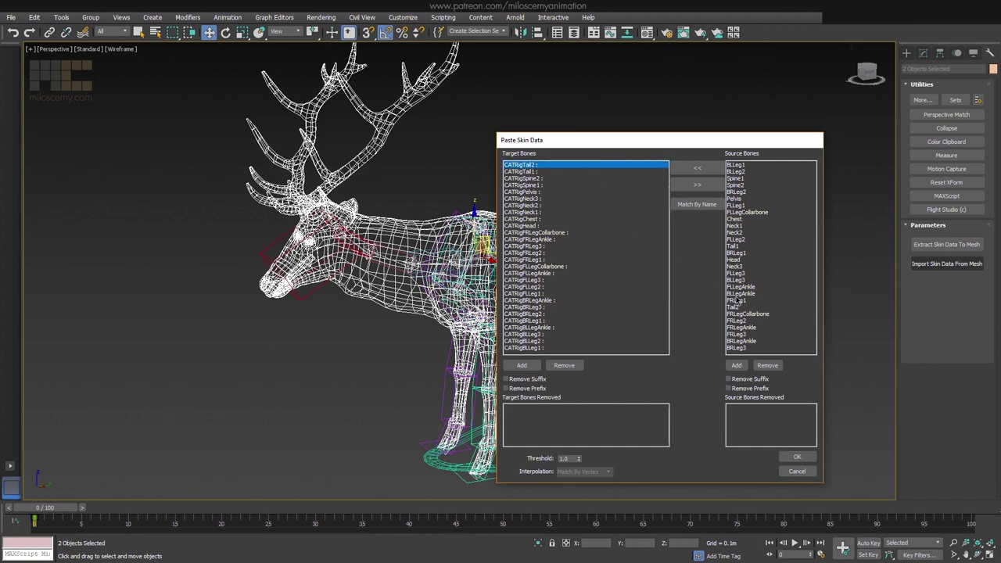
click(735, 307)
click(697, 168)
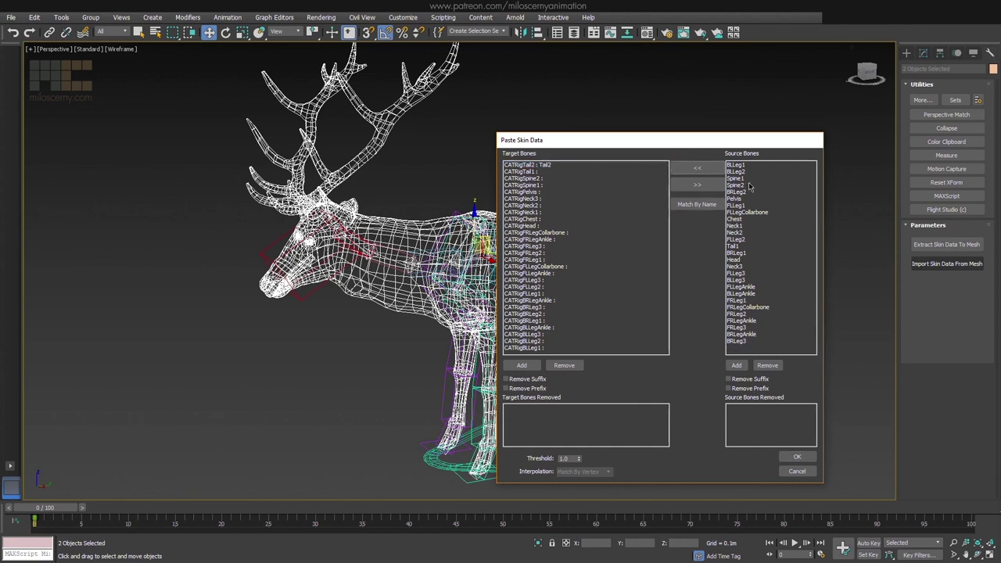
click(742, 245)
click(569, 172)
click(698, 168)
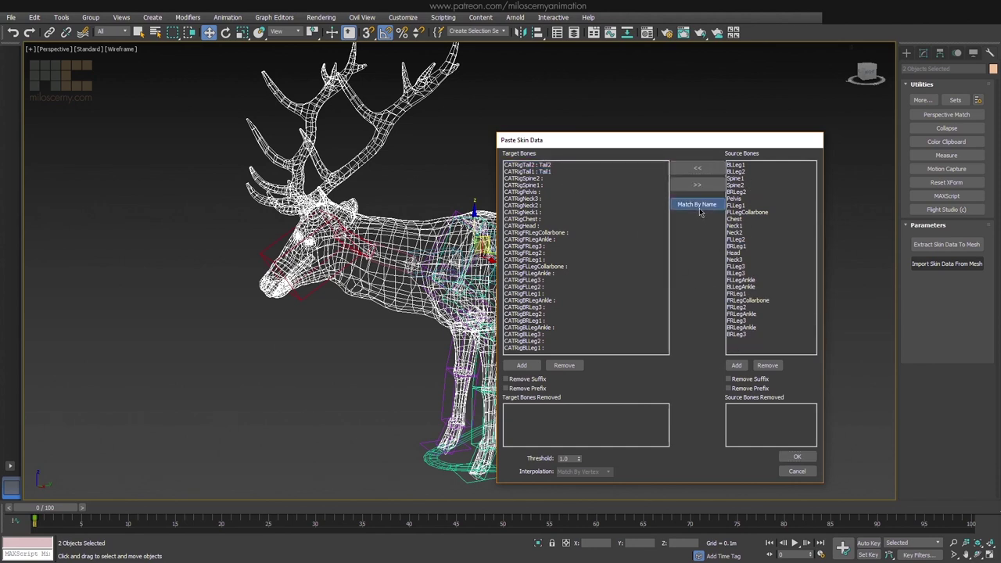
Match the source bones Spine2, Spine1 and Pelvis to their CATRig target bones
click(549, 179)
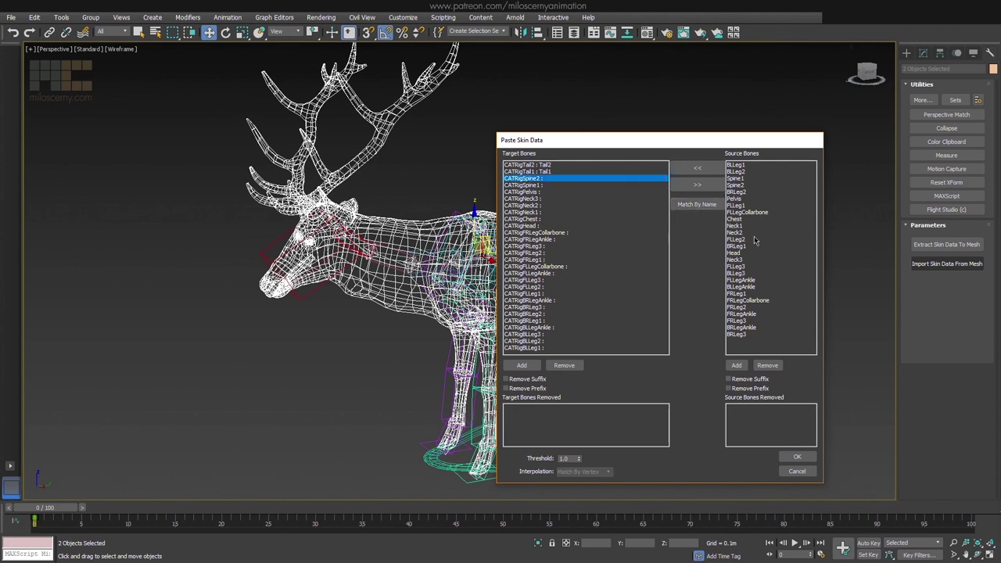
click(740, 185)
click(697, 168)
click(558, 185)
click(740, 179)
click(698, 169)
click(561, 192)
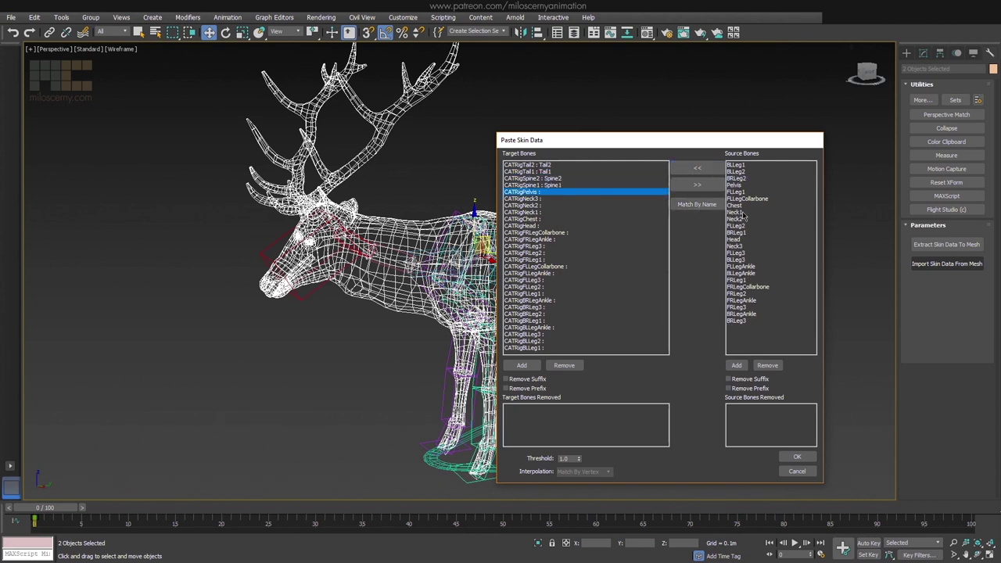
click(740, 185)
click(698, 168)
Match the source bones Neck3, Neck2 and Neck1 to their CATRig target bones
click(579, 200)
click(737, 239)
click(696, 169)
click(561, 205)
click(740, 212)
click(696, 169)
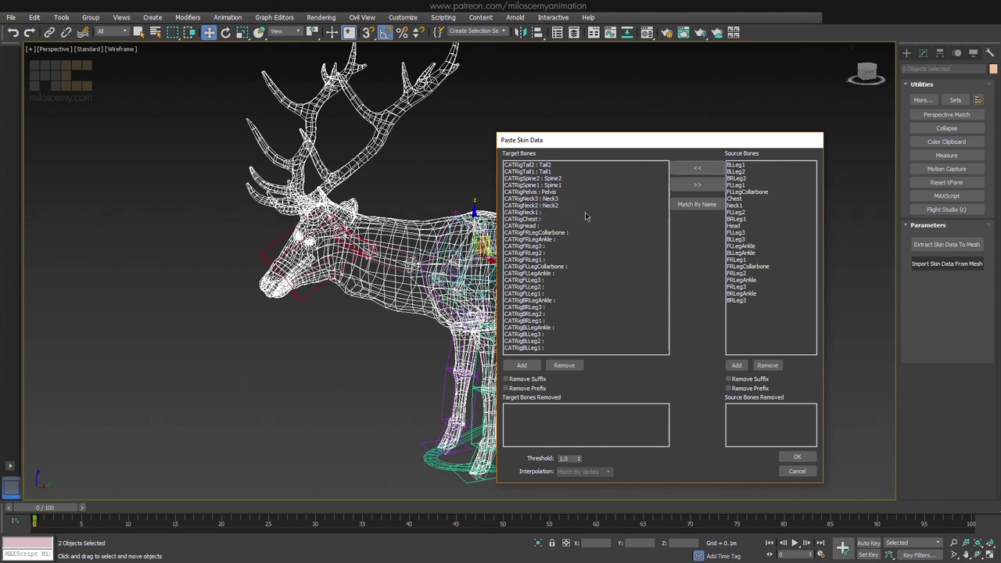
click(582, 213)
click(748, 207)
click(694, 169)
Match the source bones Chest and Head to CATRigChest and CATRigHead
click(579, 219)
click(737, 199)
click(695, 170)
click(582, 226)
click(745, 213)
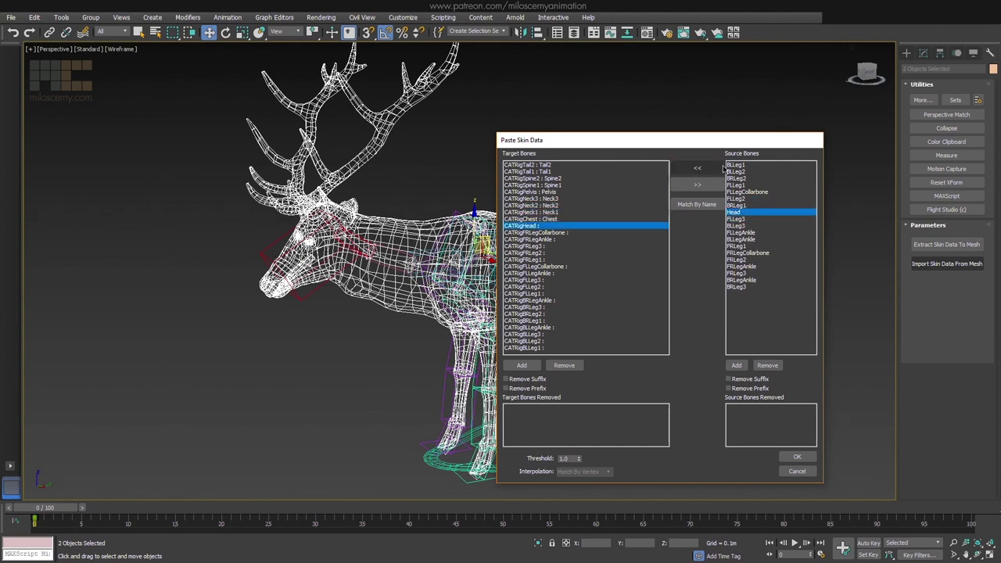
click(693, 169)
Match the front right leg source bones FRLegCollarbone, FRLegAnkle, FRLeg3, FRLeg2 and FRLeg1 to their CATRig targets
click(583, 232)
double_click(758, 246)
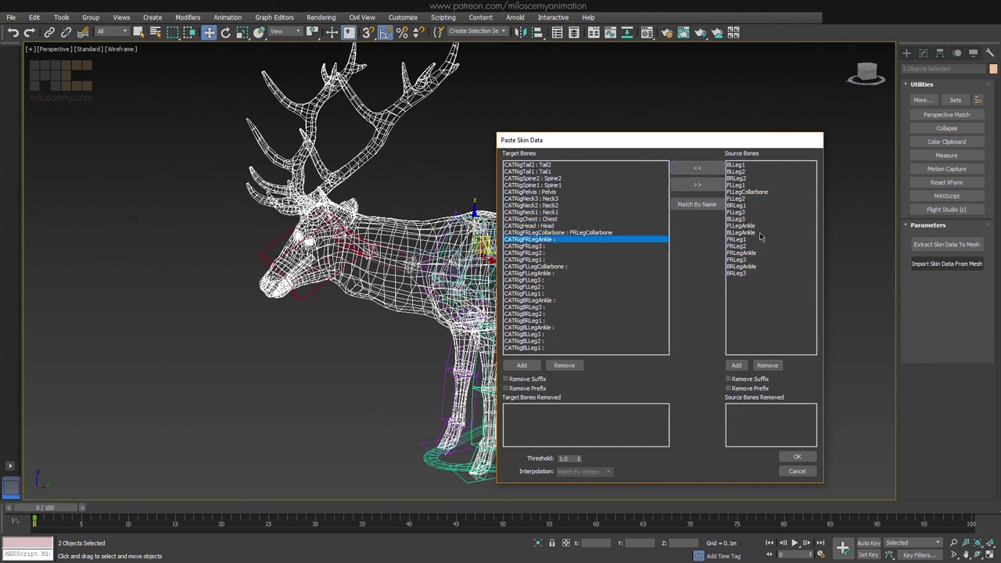
click(760, 253)
click(696, 169)
click(595, 247)
click(747, 251)
click(695, 168)
click(625, 252)
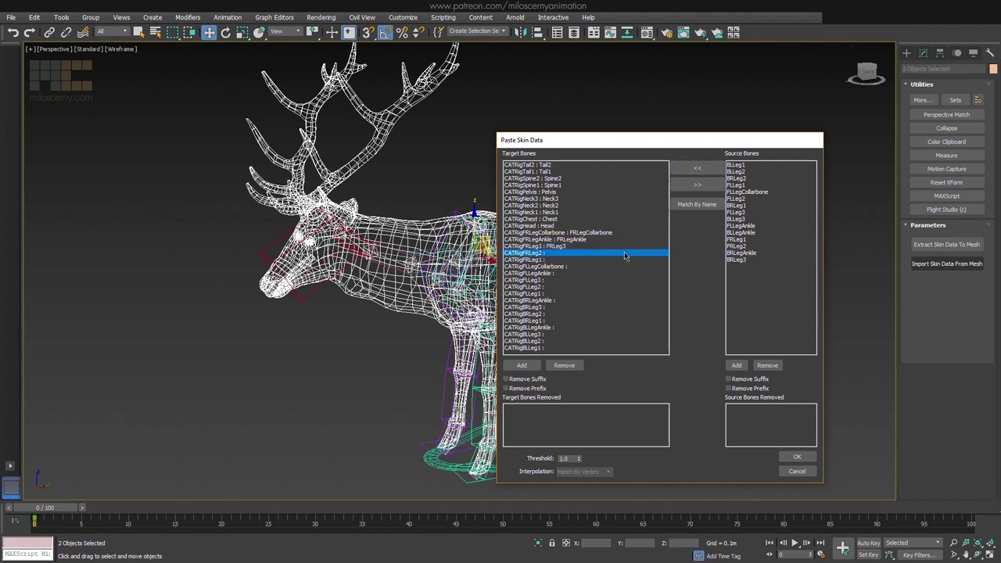
click(739, 246)
click(696, 168)
click(610, 260)
click(738, 239)
click(695, 168)
Match the front left leg source bones FLLegCollarbone, FLLegAnkle, FLLeg3, FLLeg2 and FLLeg1 to their CATRig targets
click(603, 266)
click(743, 192)
click(695, 169)
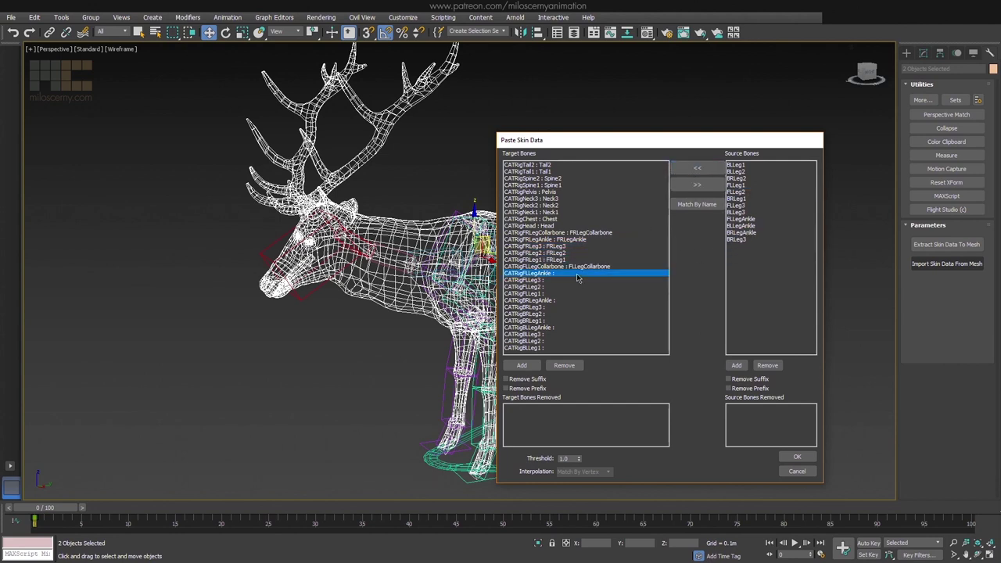
click(759, 220)
click(697, 168)
click(739, 205)
click(697, 168)
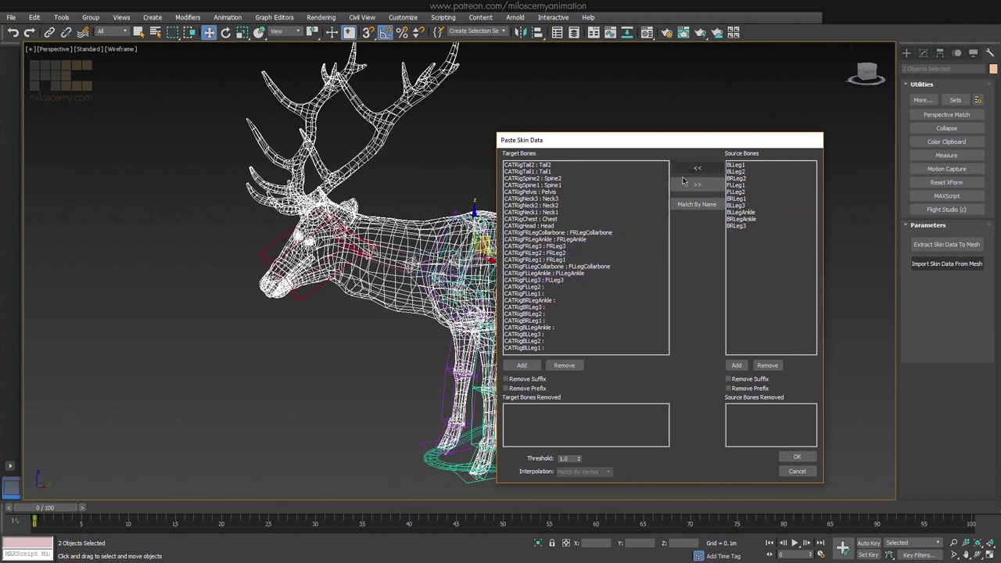
click(598, 286)
click(757, 193)
click(696, 168)
click(599, 294)
click(743, 185)
click(696, 168)
Match the back right leg source bones BRLeg3, BRLeg2, BRLeg1 and BRLegAnkle to their CATRig targets
click(569, 309)
click(738, 192)
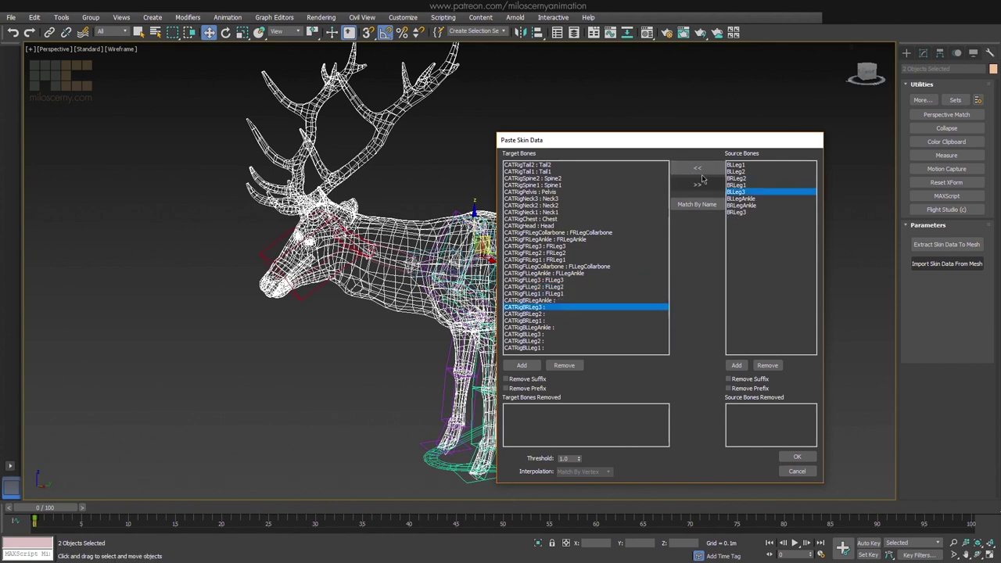
click(736, 212)
click(697, 168)
click(736, 178)
click(697, 168)
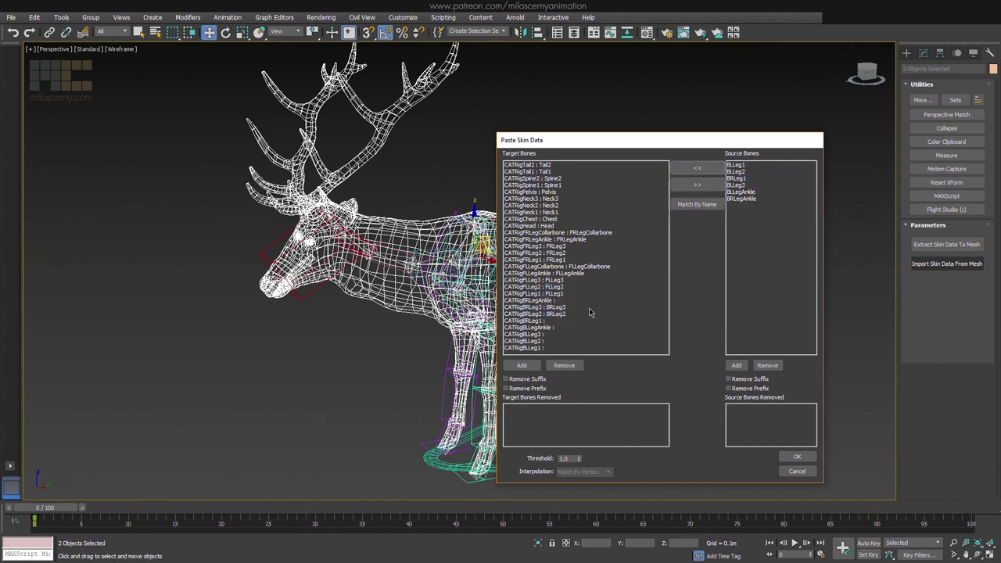
click(599, 320)
click(736, 178)
click(697, 168)
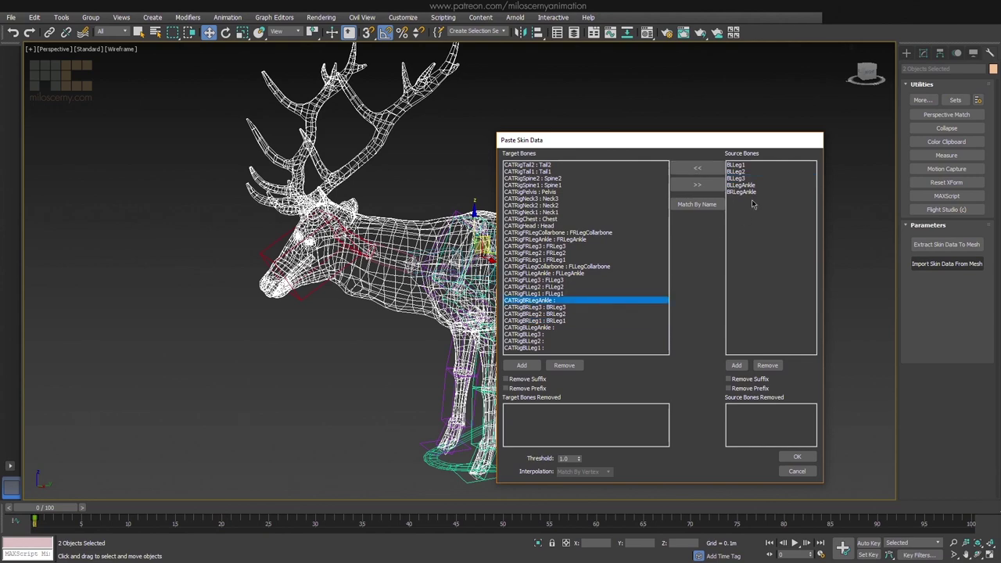
click(736, 191)
click(697, 168)
Match BLLegAnkle, BLLeg3, BLLeg2 and BLLeg1 to their CATRig targets and apply the skin data paste
click(736, 185)
click(697, 168)
click(736, 179)
click(696, 168)
click(736, 171)
click(697, 169)
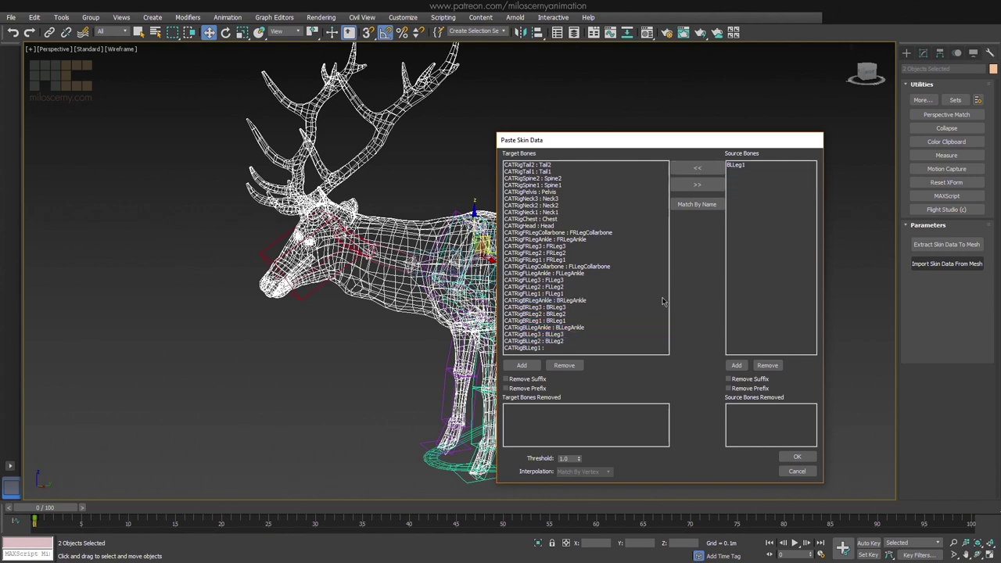
click(736, 165)
click(697, 168)
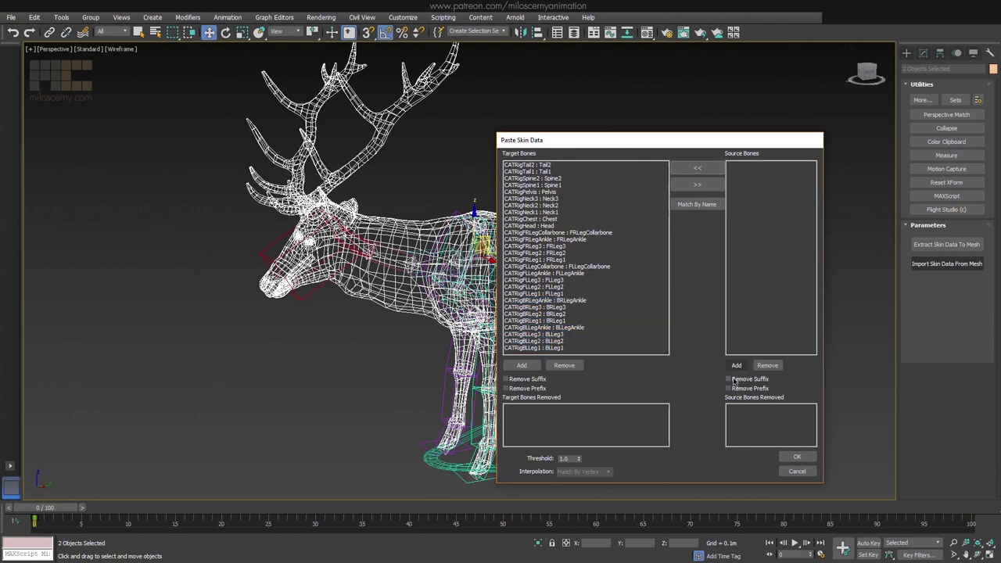
click(798, 459)
Test the back right leg by moving its CATRigBRLegPlatform helper, and undo the move
click(608, 422)
key(F3)
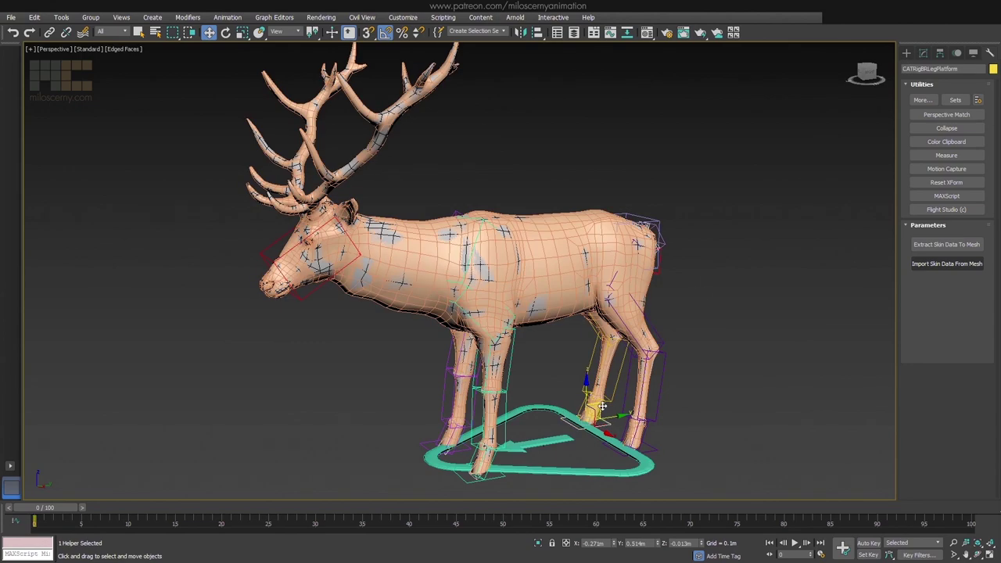
mouse_move(603, 405)
mouse_down()
mouse_move(628, 378)
mouse_move(600, 365)
mouse_move(578, 376)
mouse_move(578, 410)
mouse_move(605, 402)
mouse_up()
key(ctrl+z)
Find the SkinData_deer mesh in the deer_model layer and delete it
alt+middle_drag(743, 396, 722, 405)
key(F3)
click(535, 300)
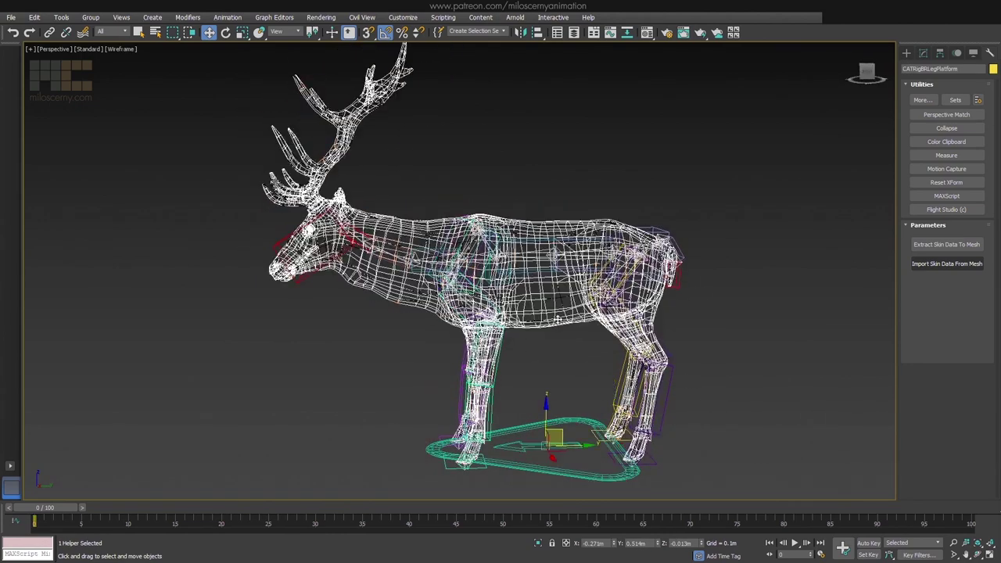
click(574, 32)
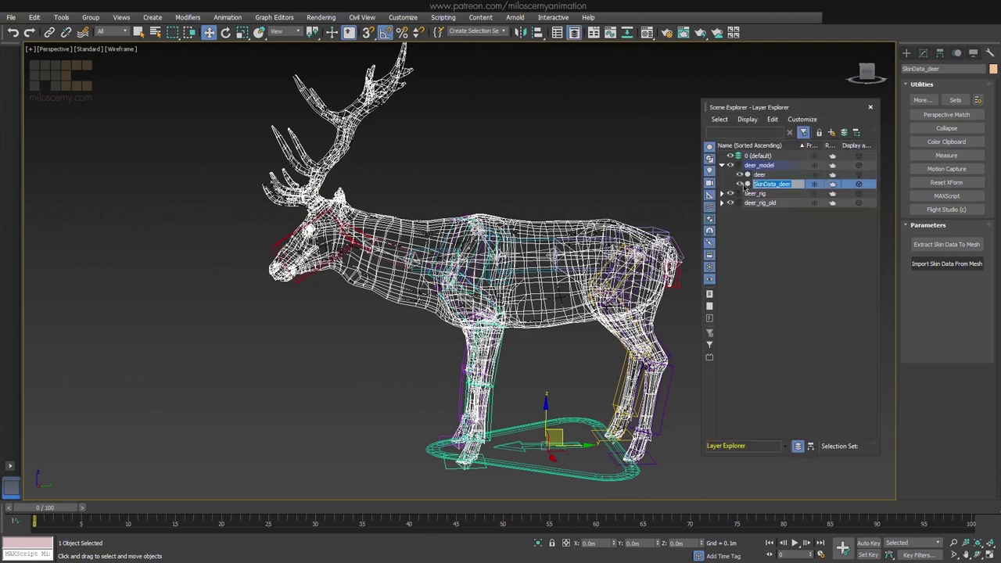
key(Escape)
key(F3)
key(Delete)
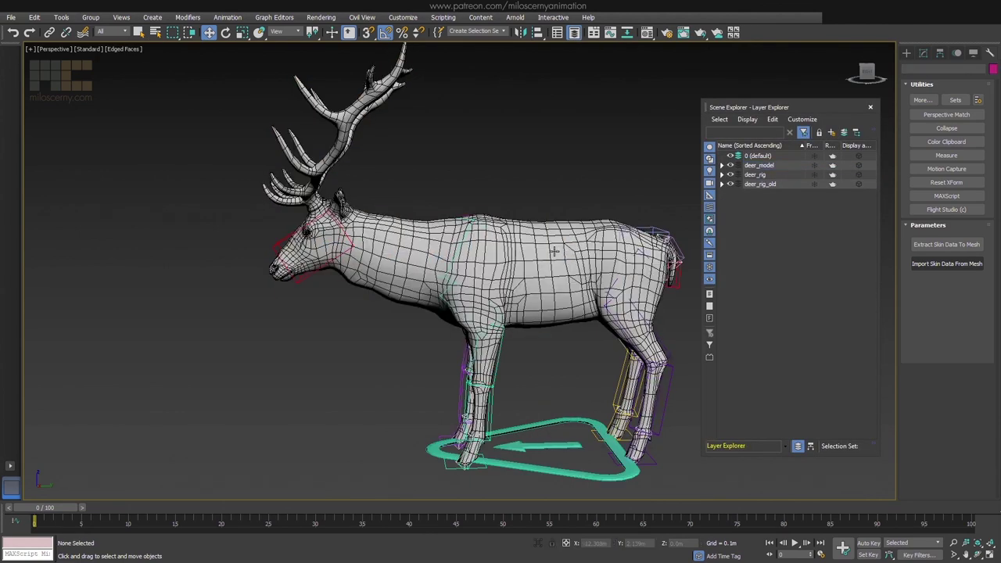
Select all the old helpers in the deer_rig_old layer and delete them
click(722, 184)
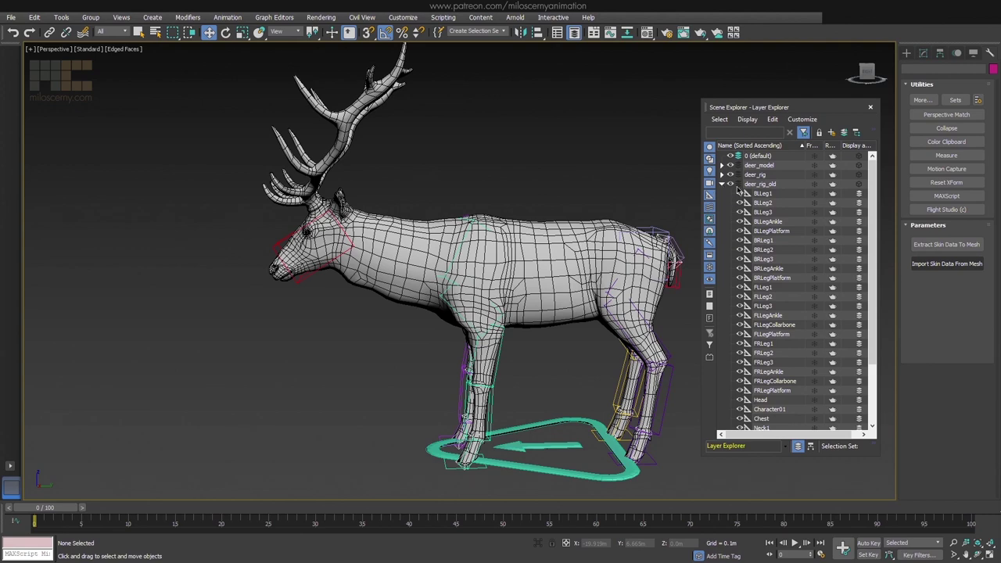
click(737, 190)
right_click(737, 190)
click(739, 222)
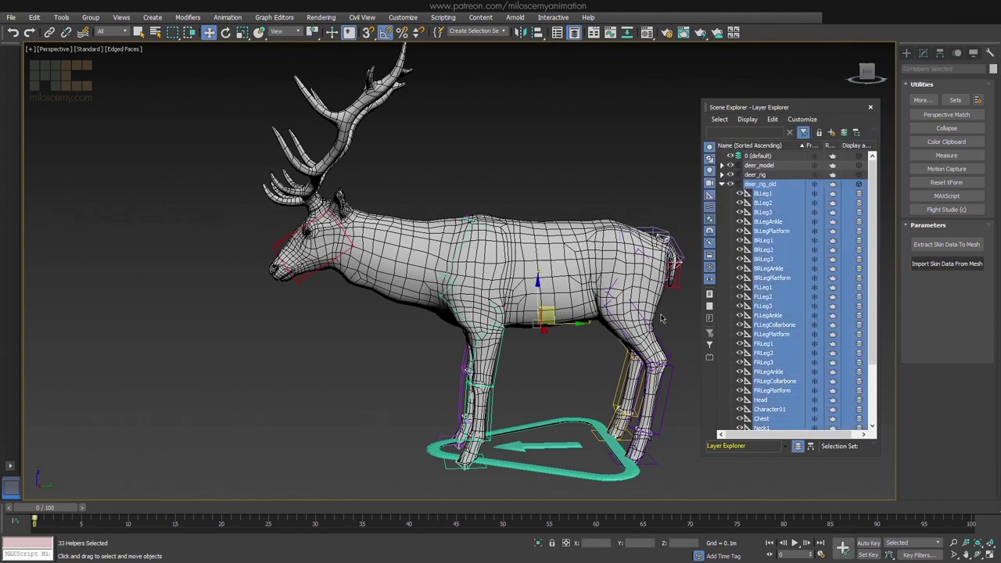
key(Delete)
Test the skinned deer by moving the CAT pelvis and a front leg platform, cancelling the pelvis move
key(F3)
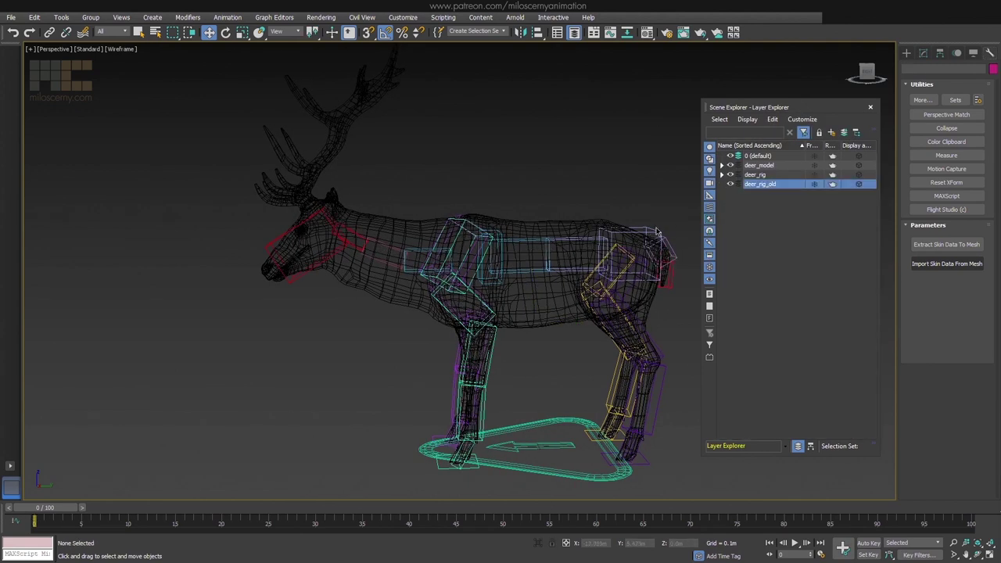
click(659, 235)
key(F3)
drag(629, 237, 597, 262)
right_click(596, 262)
click(459, 454)
mouse_move(459, 448)
mouse_down()
mouse_move(258, 400)
mouse_move(442, 455)
mouse_move(426, 452)
mouse_move(460, 450)
mouse_up()
Test the neck deformation by rotating the three CATRig neck bones without the head, and undo the rotation
key(F3)
double_click(404, 257)
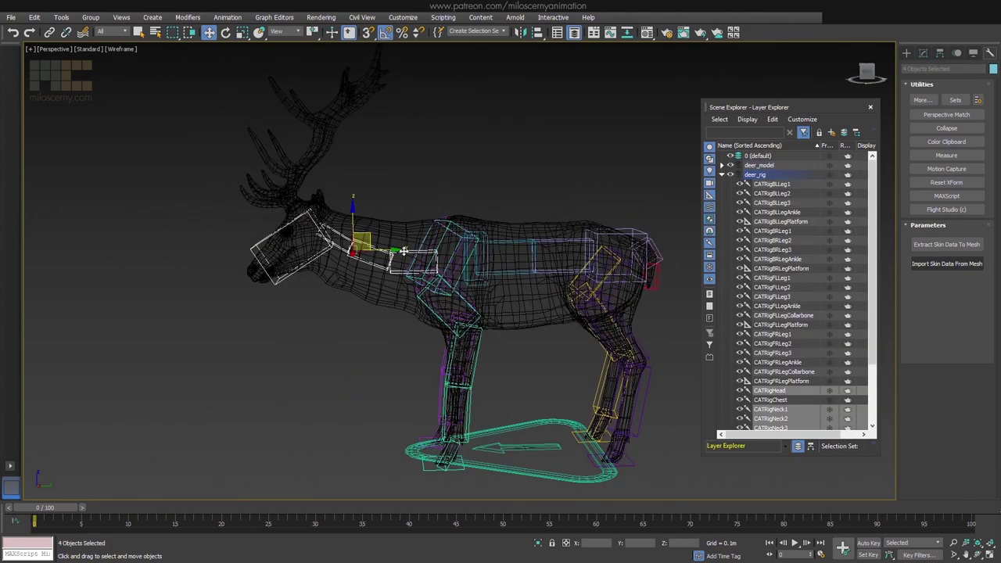
key(F3)
key(e)
alt+click(275, 235)
drag(391, 219, 438, 234)
key(ctrl+z)
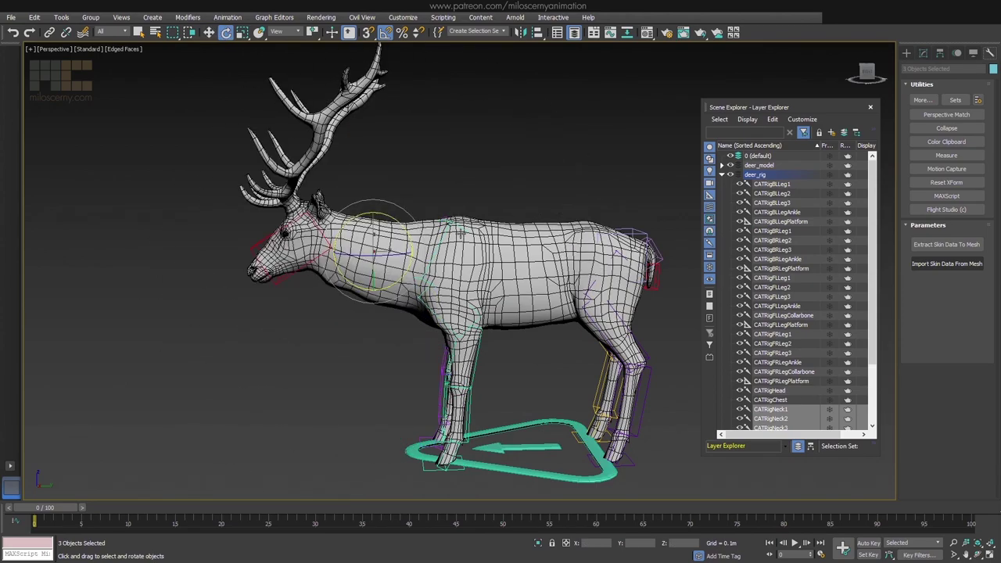